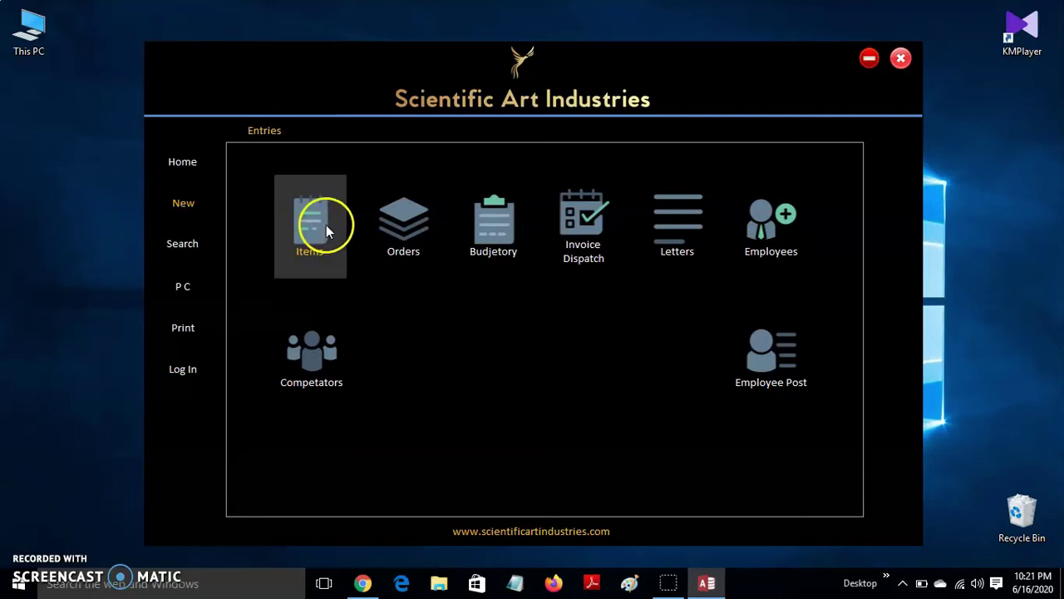
Open the Items entry form, review its Drawing, Details and Competative Rates pages, and close it
left_click(326, 224)
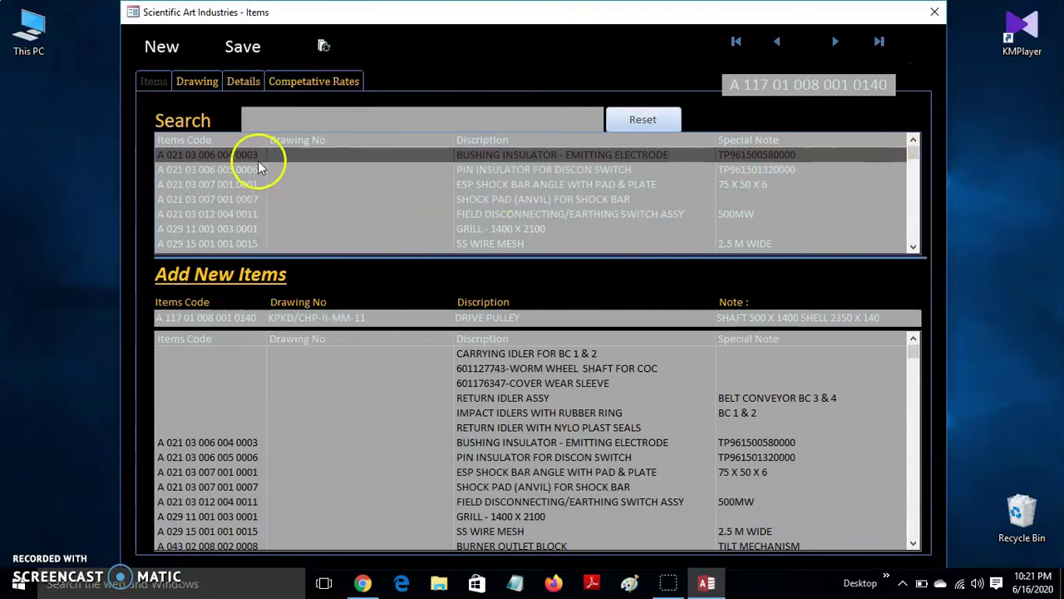
left_click(200, 82)
left_click(250, 84)
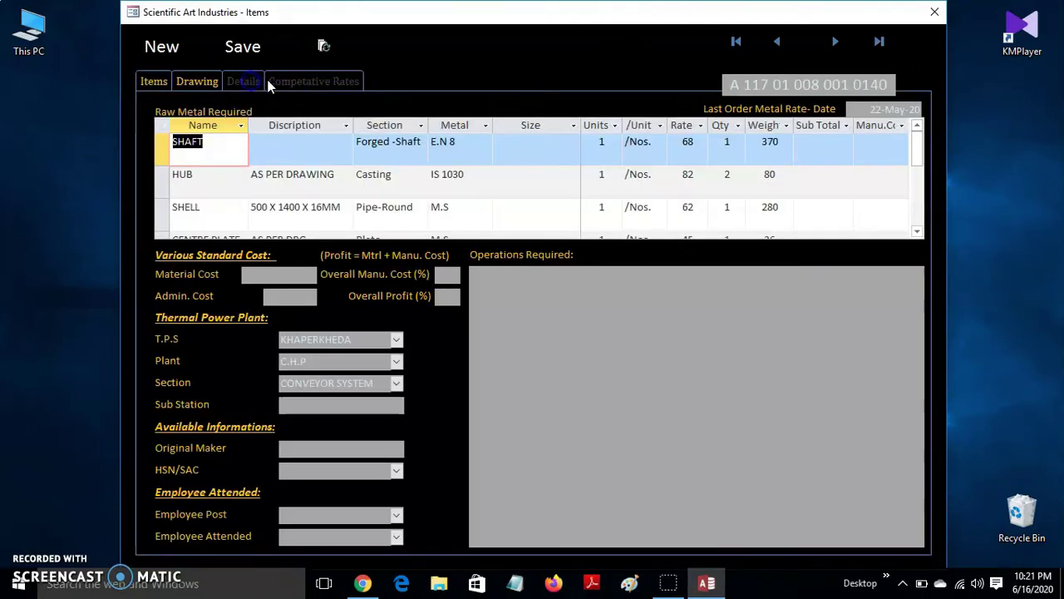
left_click(285, 84)
left_click(153, 81)
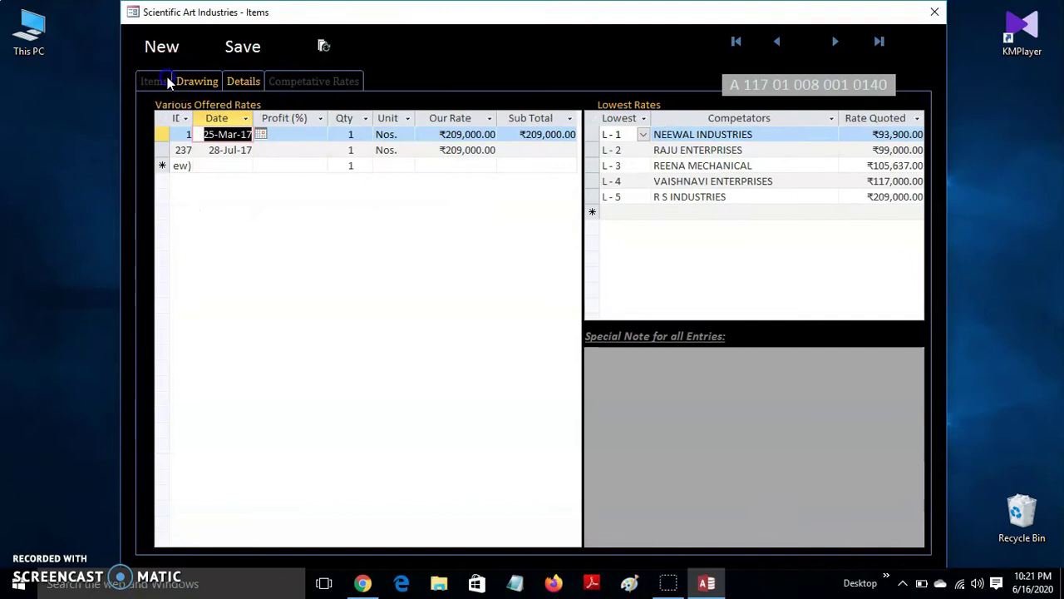
left_click(324, 113)
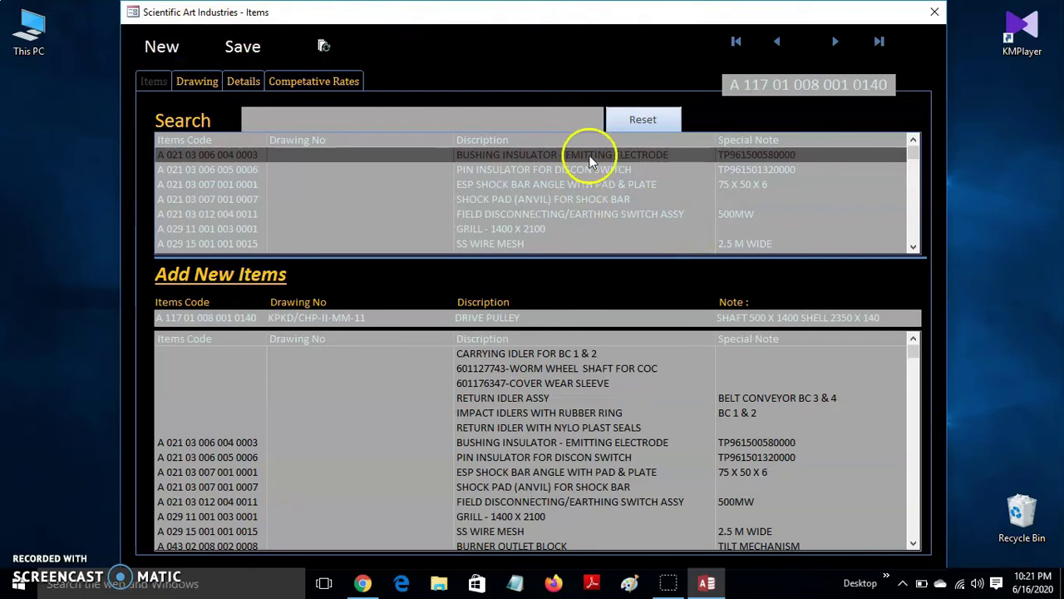
left_click(935, 12)
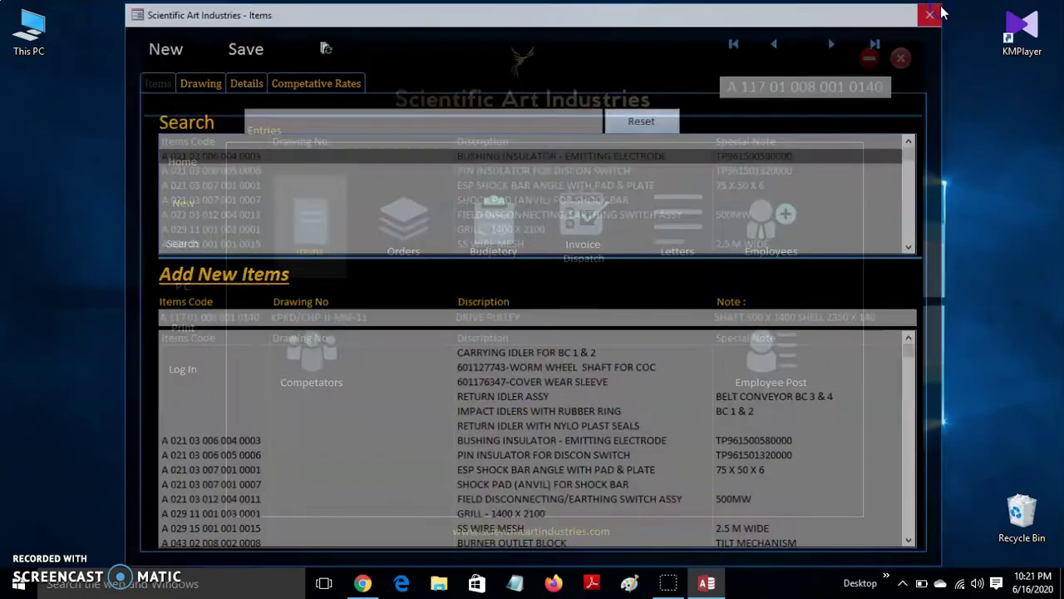
View the Orders and Budjetory entry forms, closing each one
left_click(413, 254)
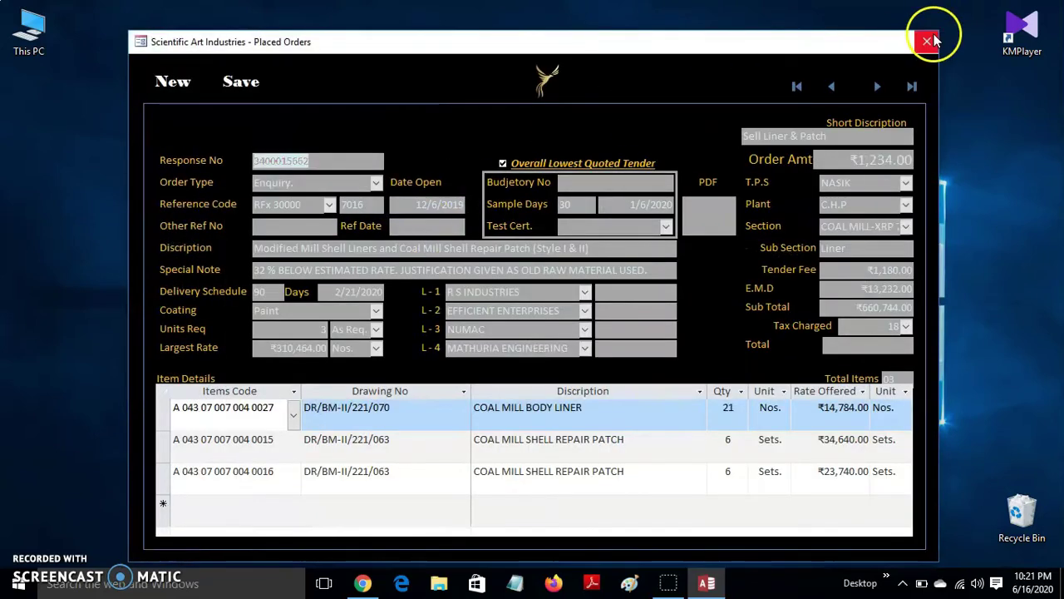
left_click(929, 41)
left_click(509, 218)
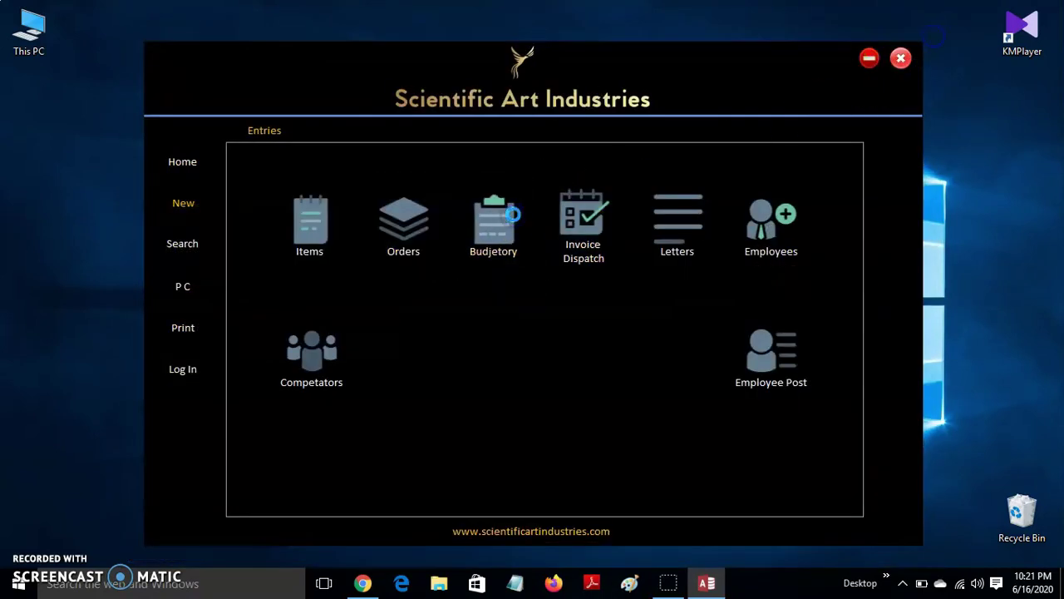
left_click(932, 66)
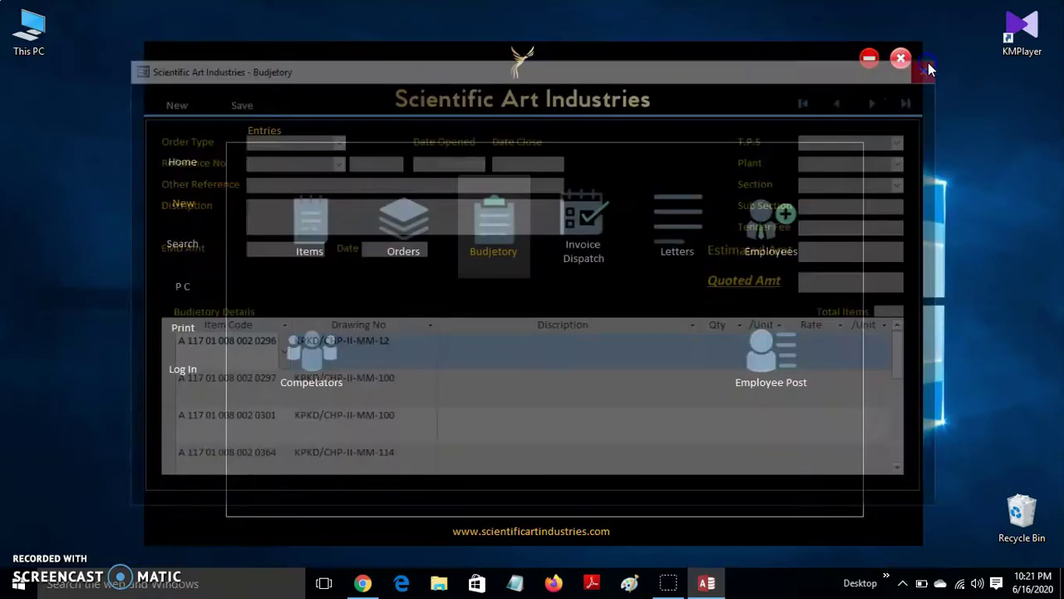
View the Invoice Dispatch and Letters entry forms, closing each one
left_click(608, 223)
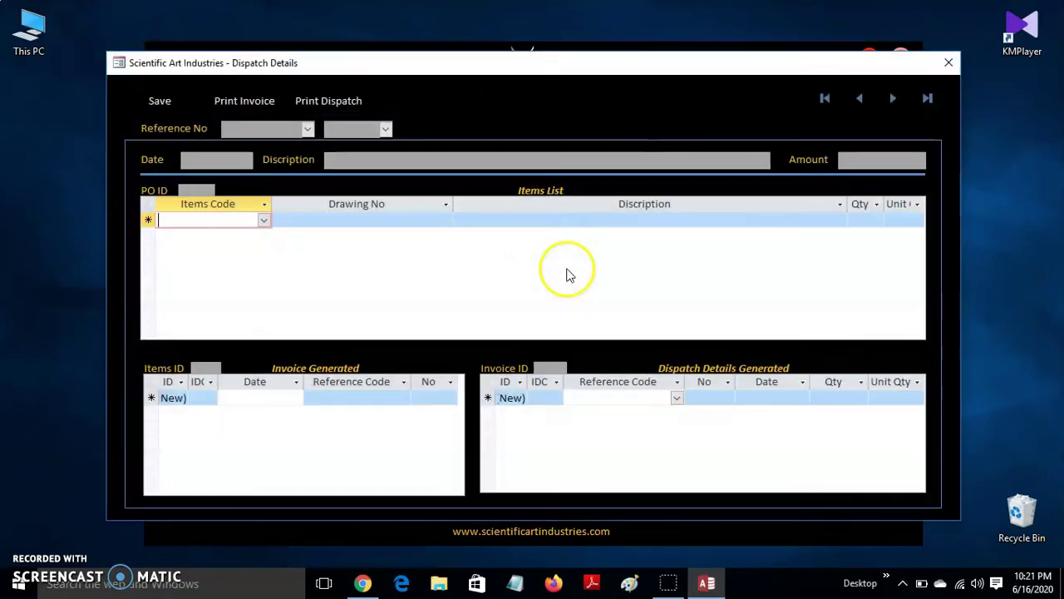
left_click(945, 50)
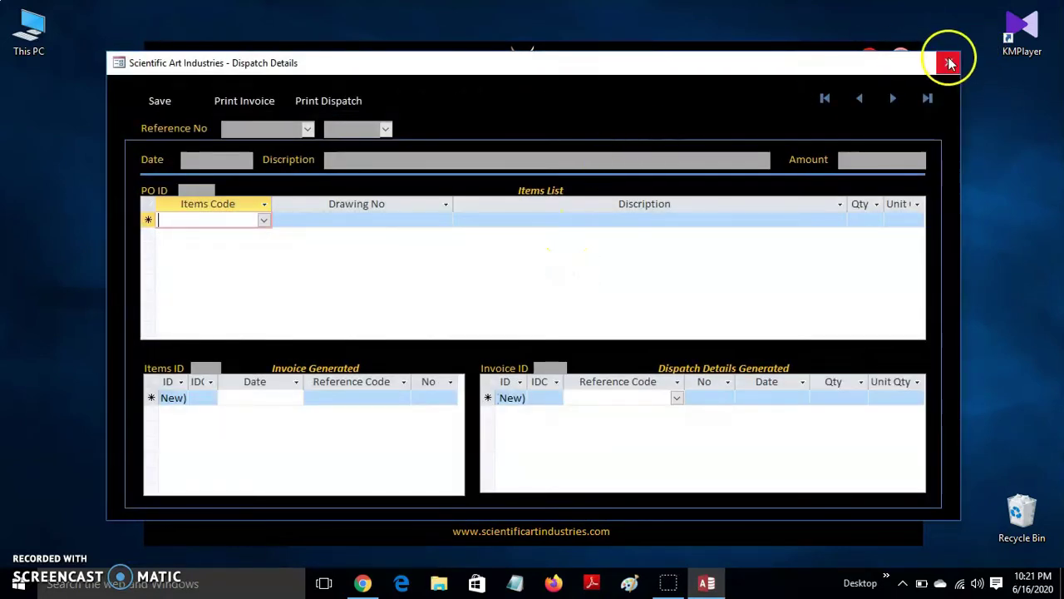
left_click(680, 237)
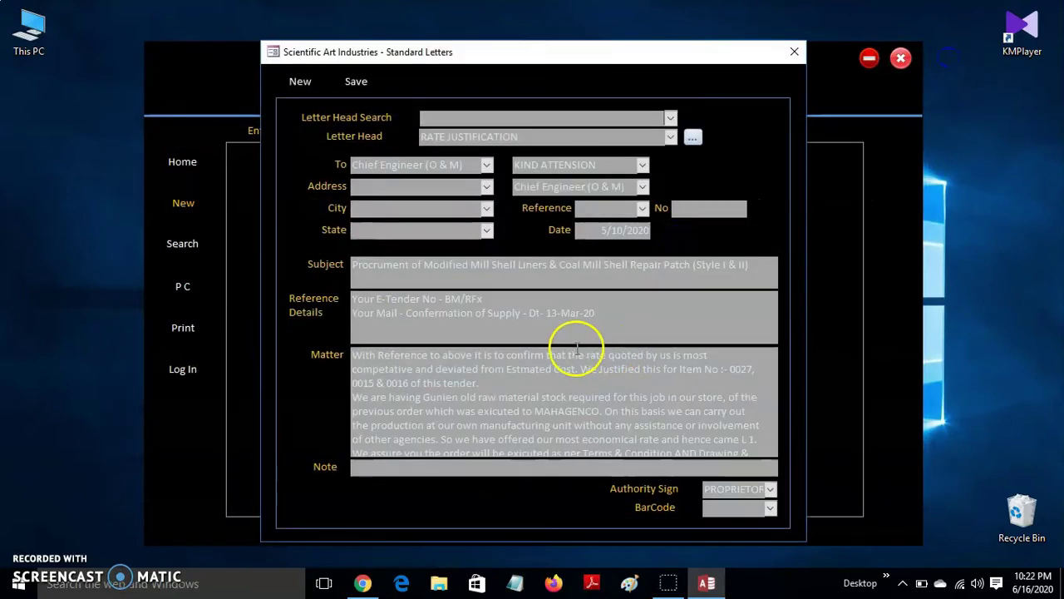
left_click(794, 53)
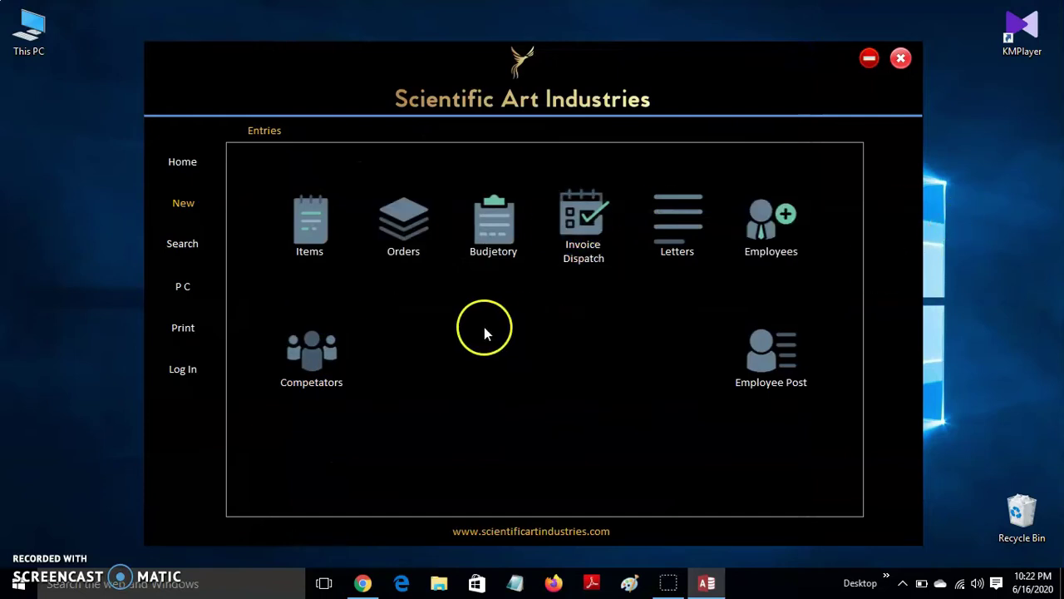
Search the item records for "shear pin" with the Advanse Search form
left_click(198, 244)
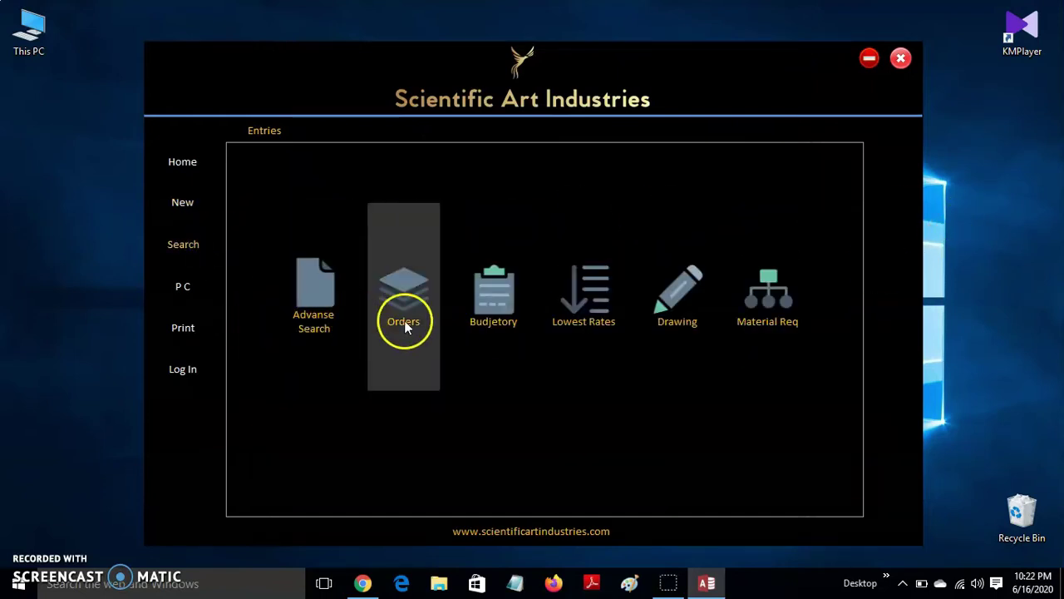
left_click(342, 305)
left_click(137, 126)
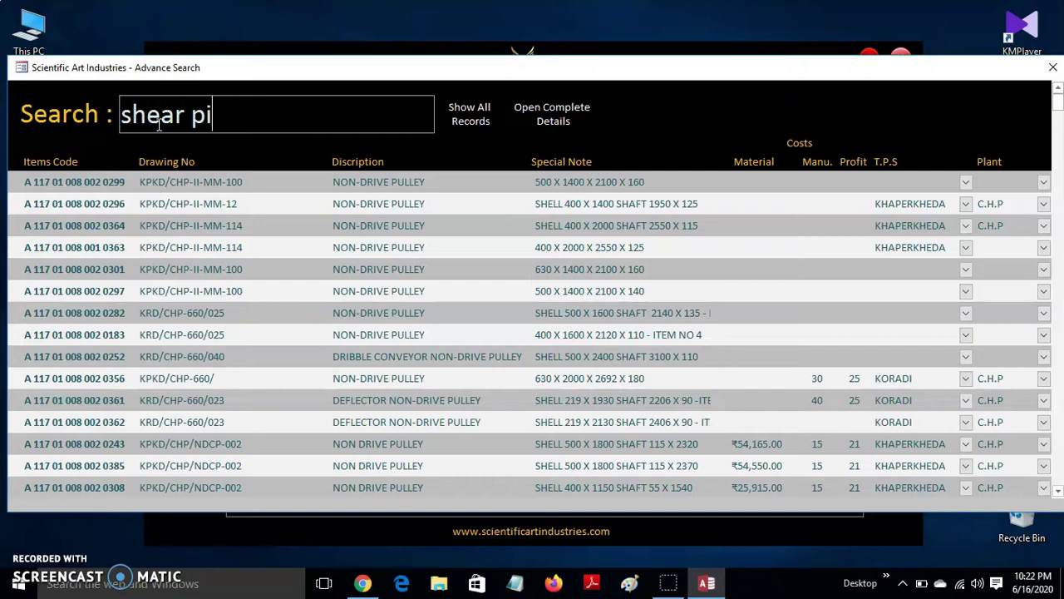
key("Return")
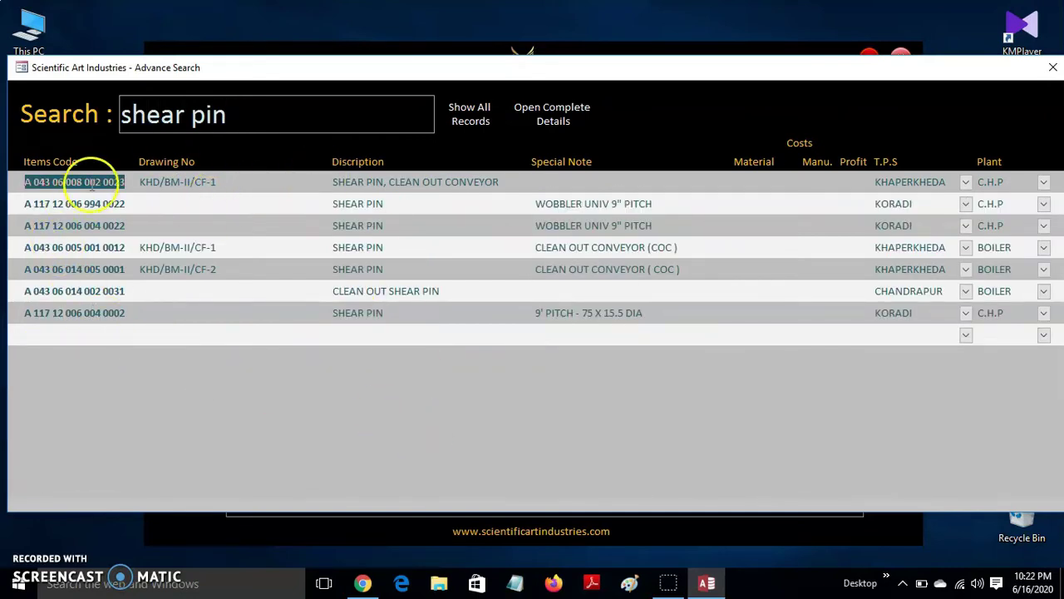
Open the complete details of the shear pin item with drawing number KHD/BM-II/CF-2
key("Down")
key("Down")
key("Down")
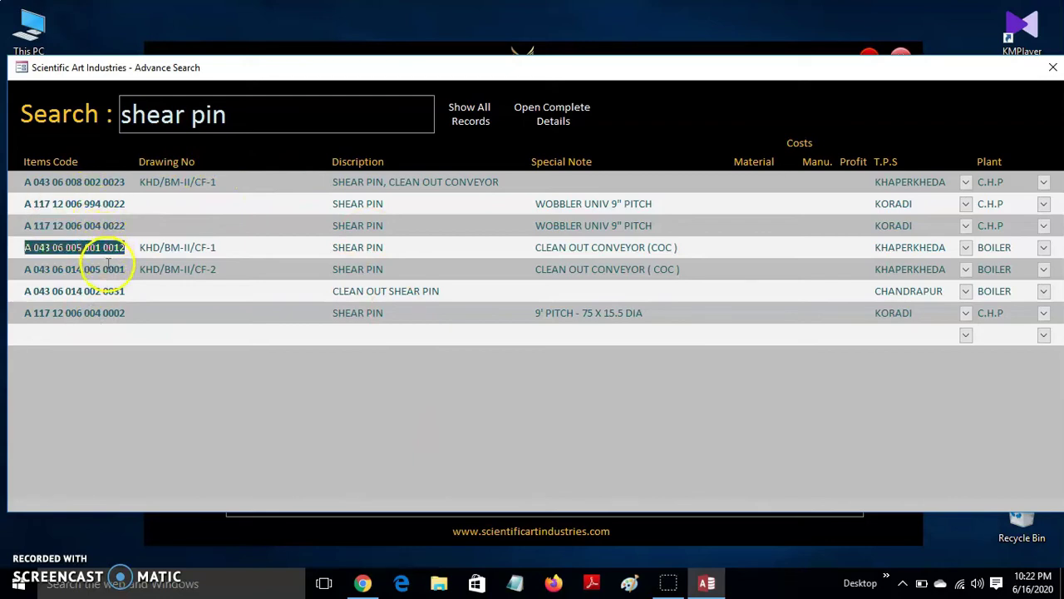
key("Down")
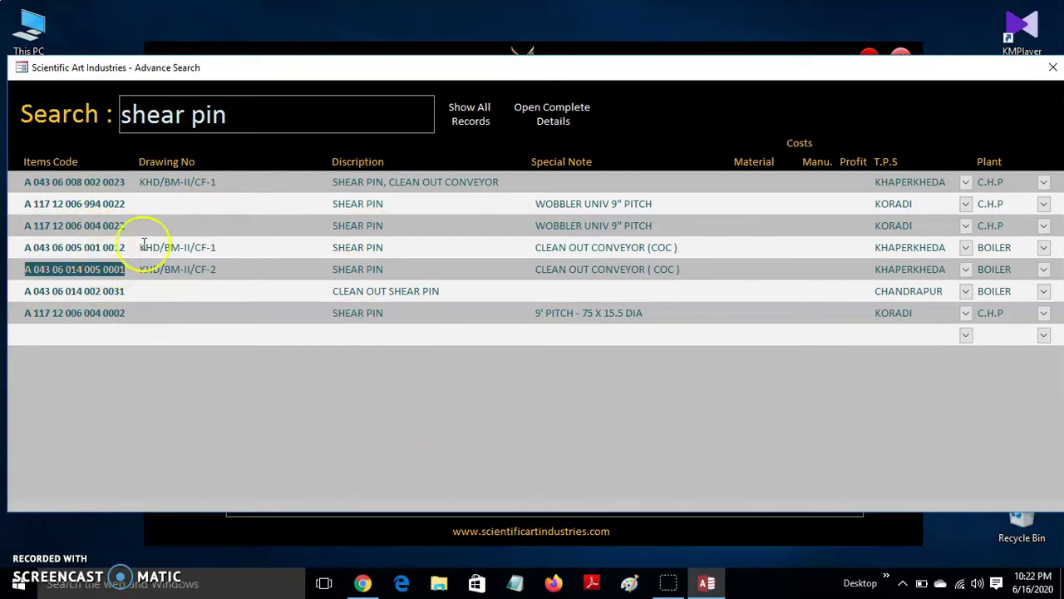
left_click(556, 121)
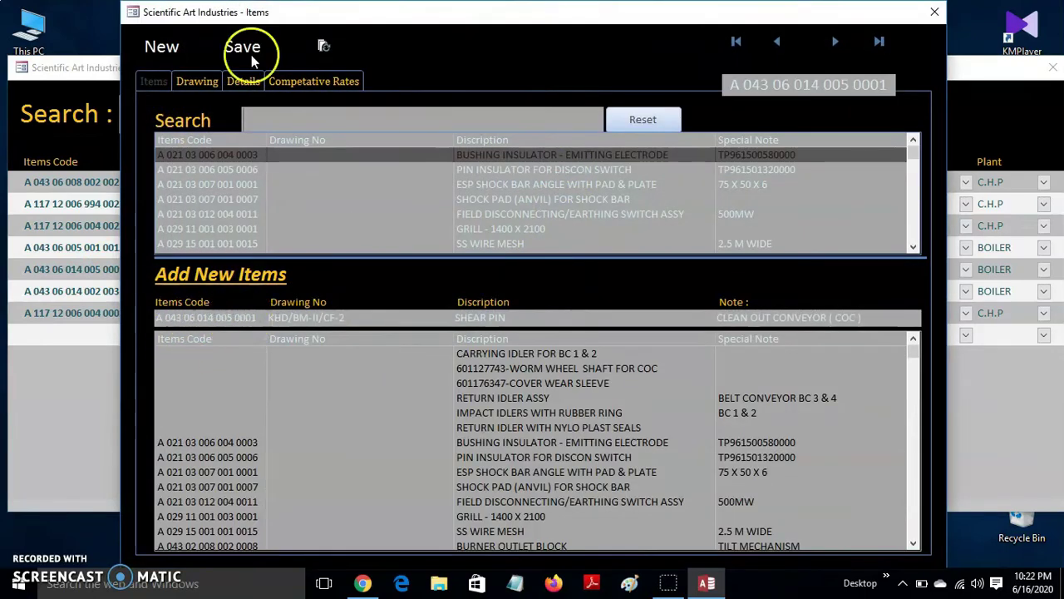
Move the Items form aside, highlight the shear pin's item code, and close both the details and search windows
left_click_drag(266, 12, 329, 12)
left_click_drag(133, 270, 12, 270)
left_click(388, 12)
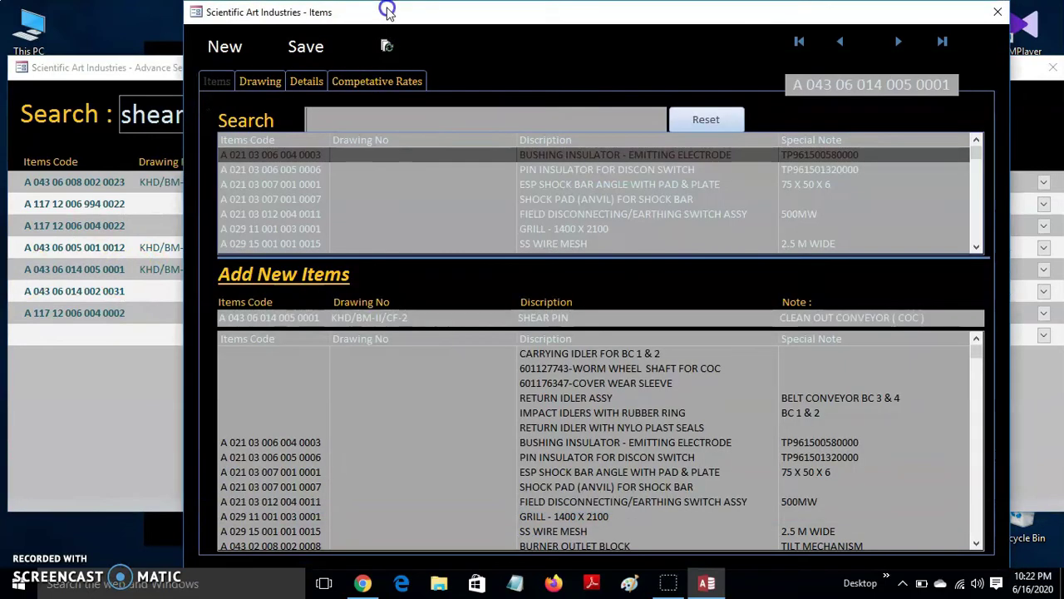
left_click_drag(321, 317, 221, 316)
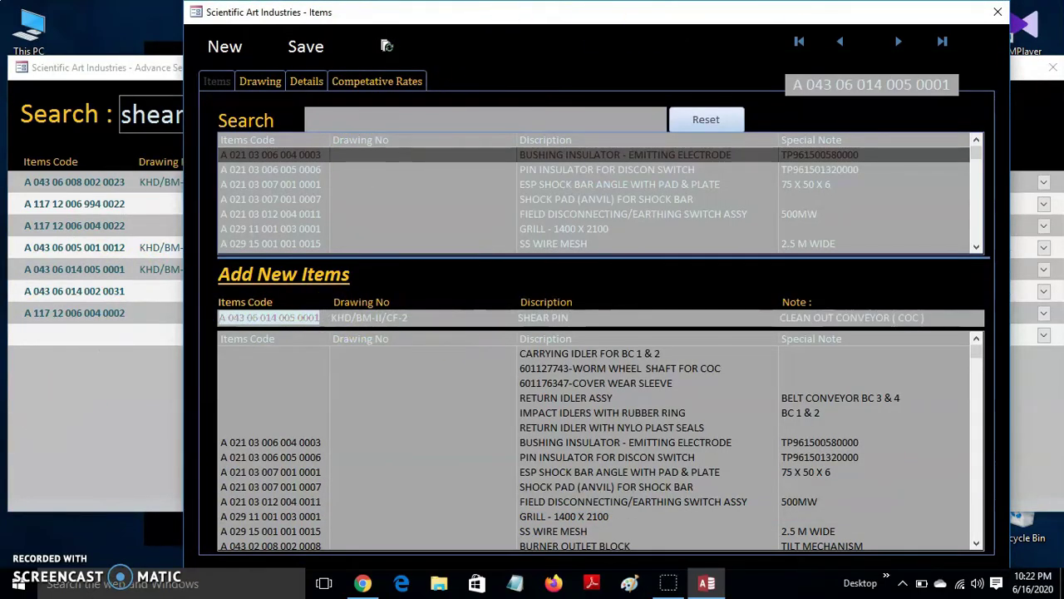
left_click(997, 12)
left_click(1053, 68)
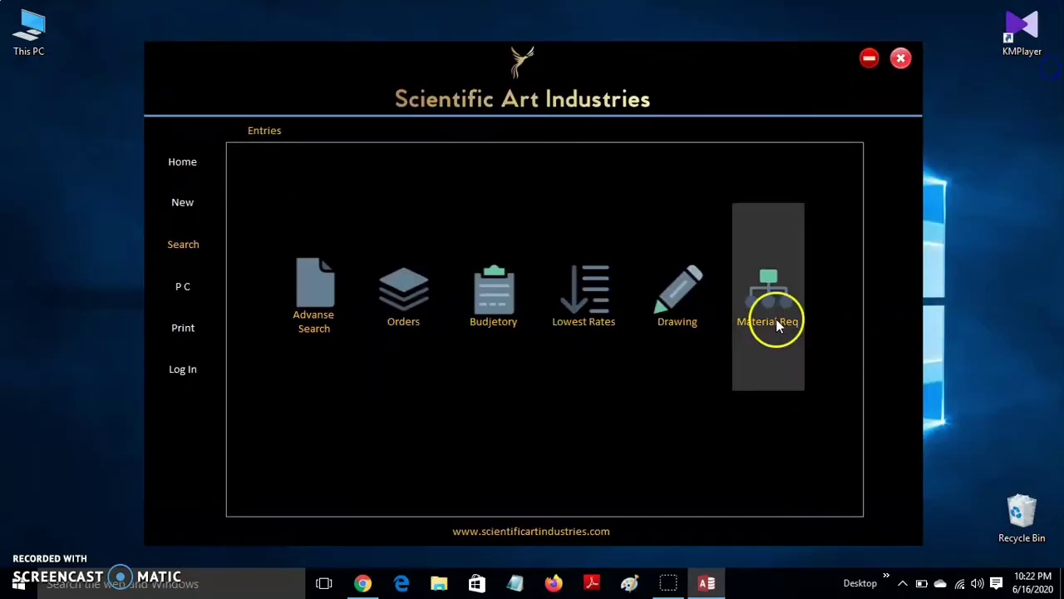
View the Orders search form and close it
left_click(434, 295)
left_click(590, 88)
left_click(459, 108)
left_click(842, 58)
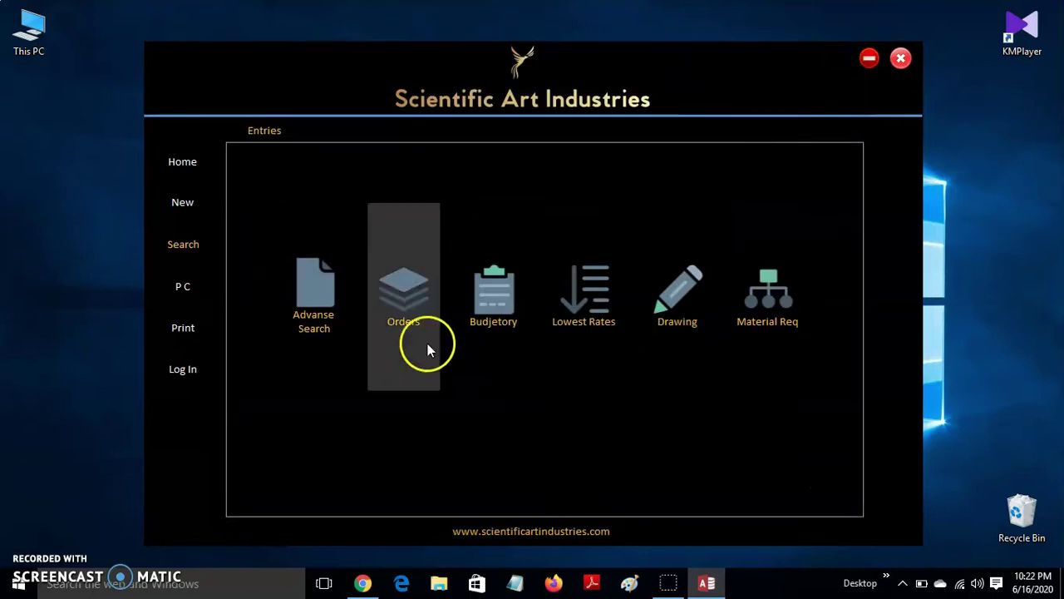
Open the file browser of the P C page and cancel it without choosing a file
left_click(291, 314)
left_click(765, 166)
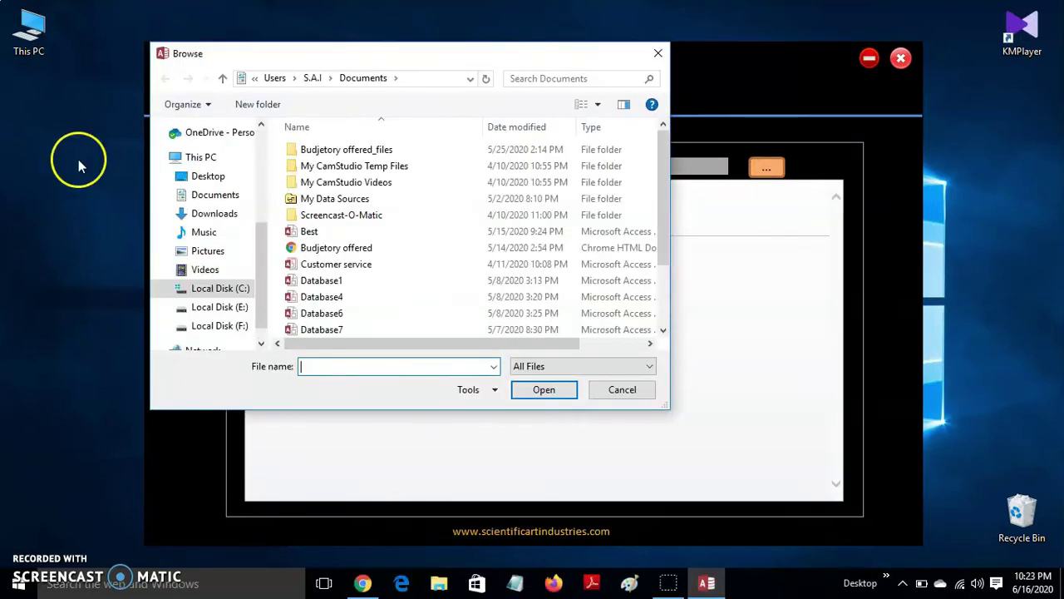
left_click(634, 390)
Show the printable Dispatch memo using the value 00, and return to the home page
left_click(196, 332)
left_click(378, 131)
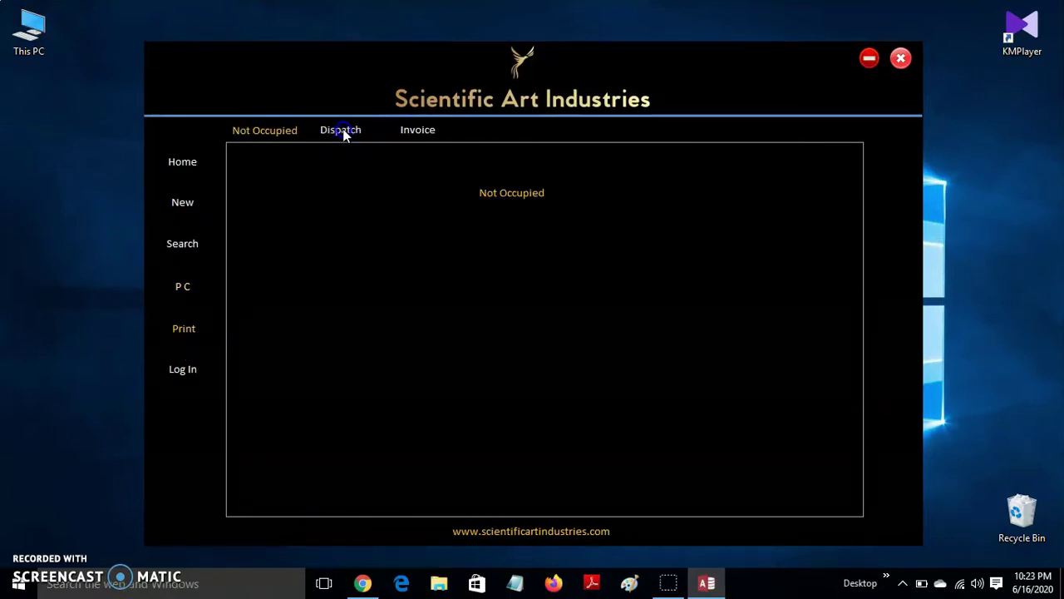
type("00")
key("Return")
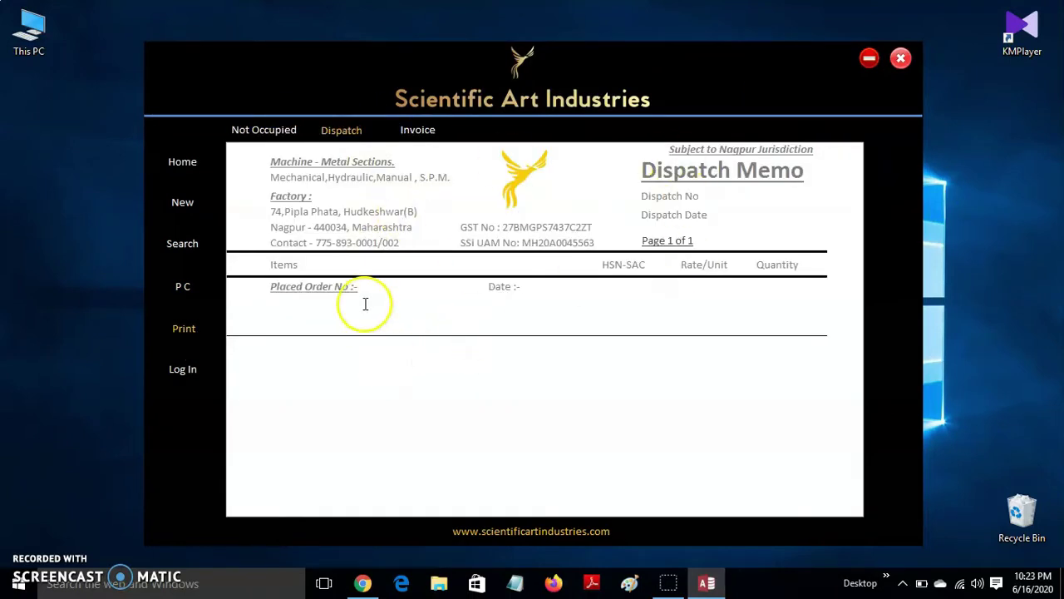
left_click(182, 161)
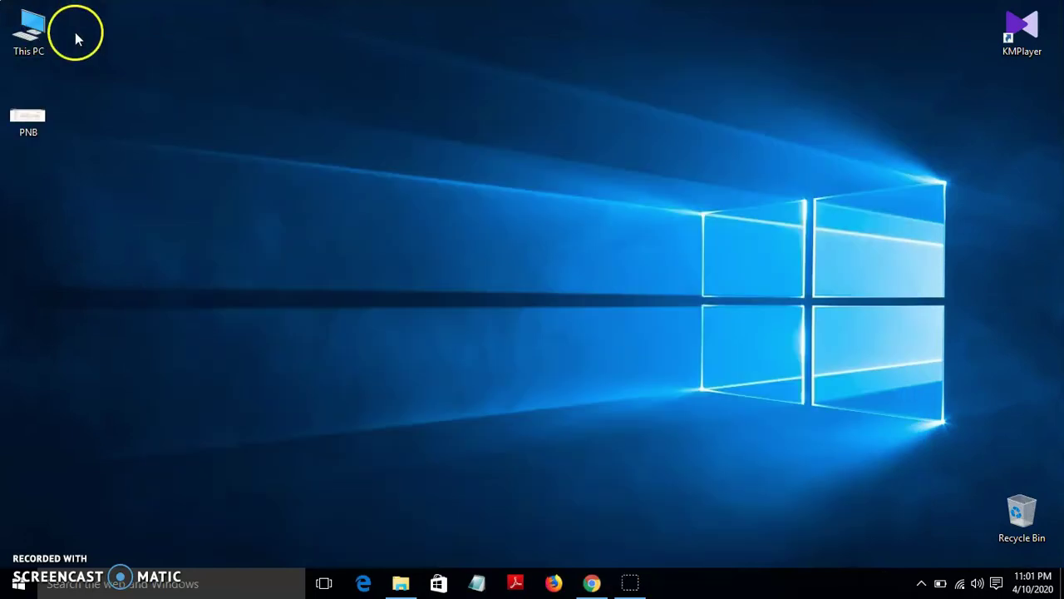
Switch to File Explorer and open the Tender Work folder under F:\1. S.A.I\1. S.A.I - ManSer
double_click(34, 29)
double_click(549, 243)
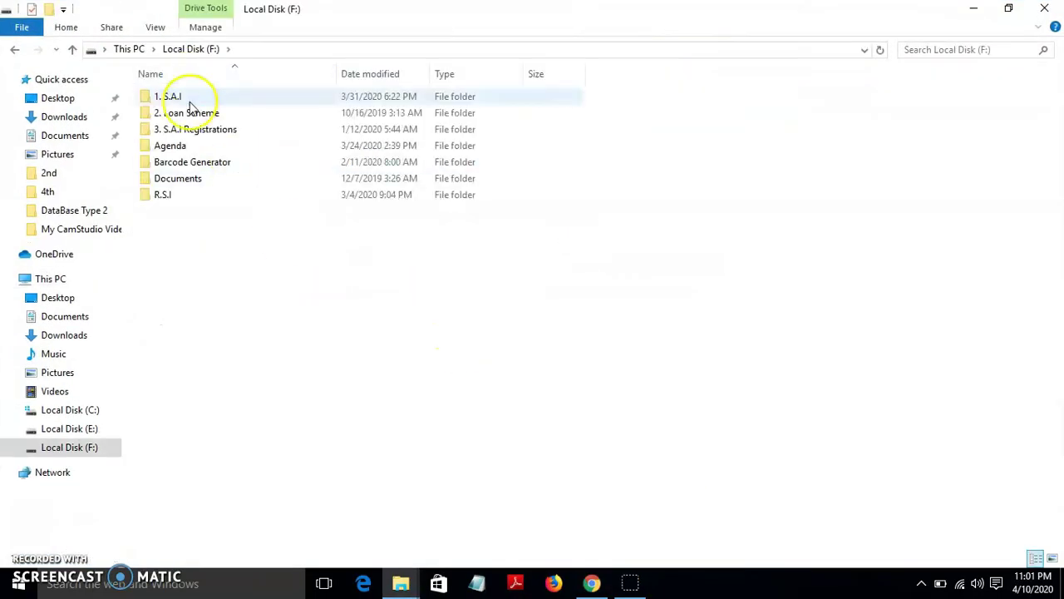
double_click(178, 95)
double_click(178, 97)
double_click(180, 113)
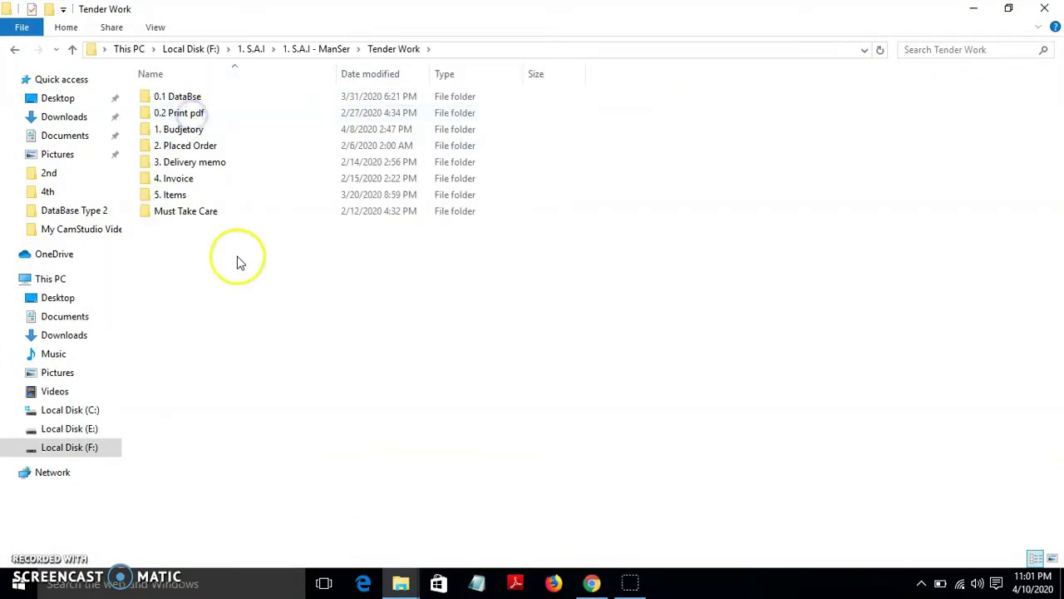
Open the DataBase file from 0.1 DataBse\DataBase Type 2 in Access and dismiss the activation wizard
double_click(183, 97)
double_click(187, 113)
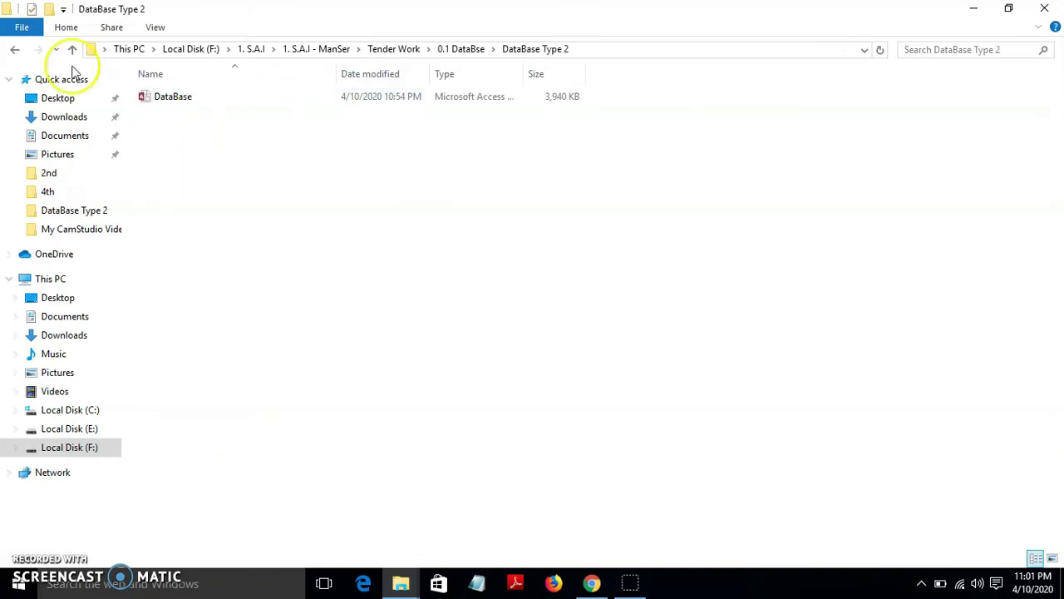
double_click(162, 97)
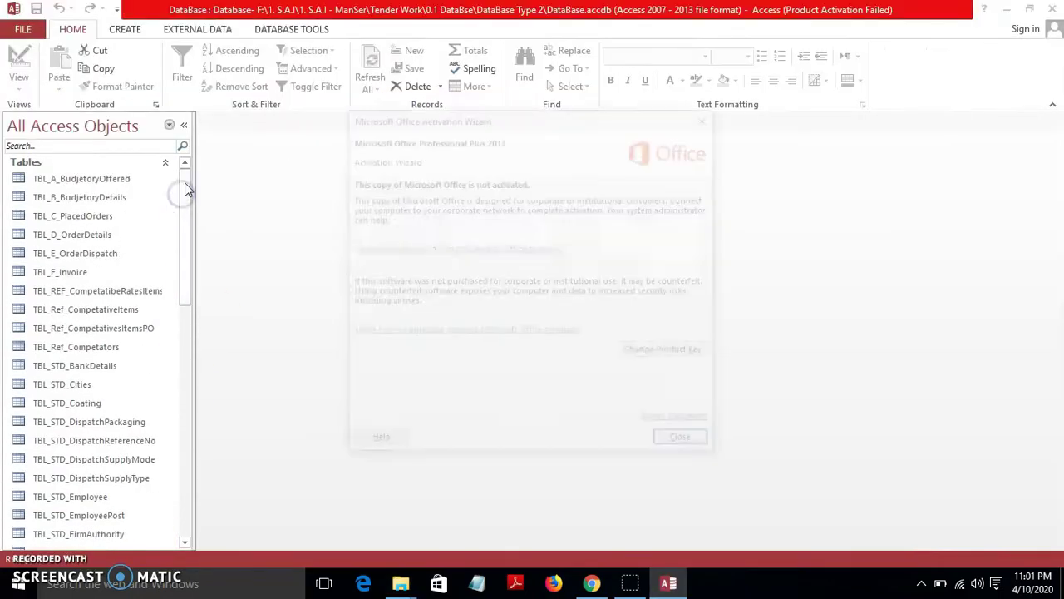
left_click_drag(187, 231, 190, 208)
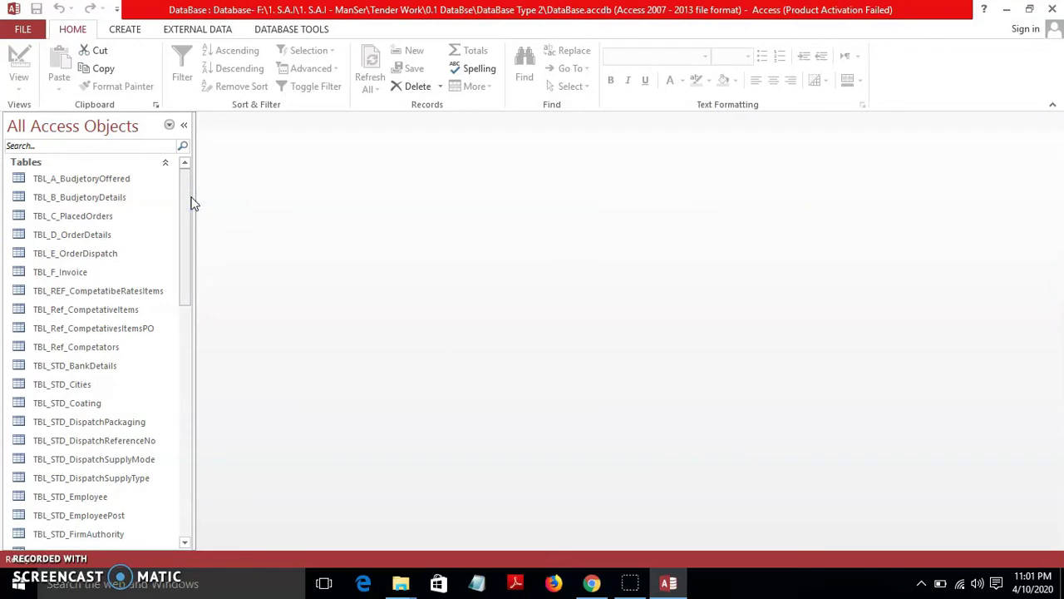
left_click(416, 121)
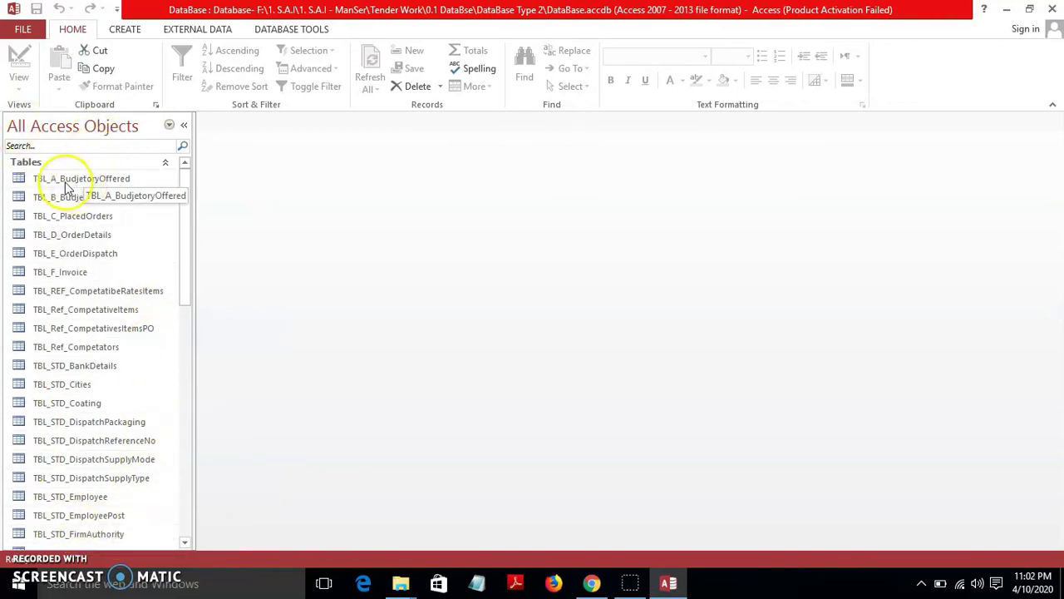
Open the TBL_A_BudjetoryOffered table and choose Tender. as the first record's order type
left_click(111, 182)
double_click(110, 182)
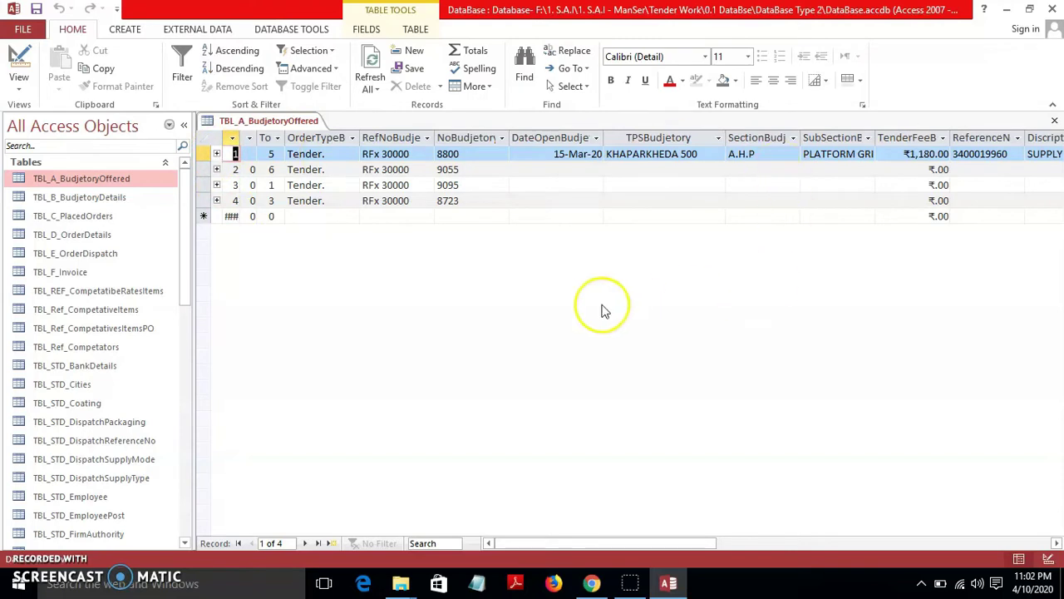
left_click(331, 155)
left_click(353, 156)
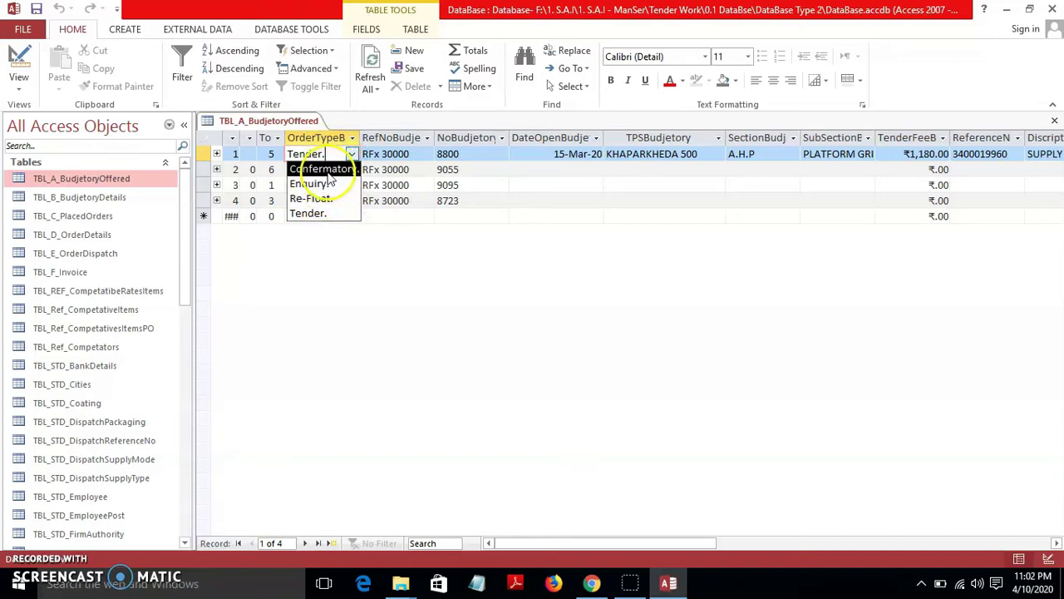
left_click(337, 215)
Choose RFx 30000 as the first record's budgetary reference prefix and go to its number field
double_click(420, 154)
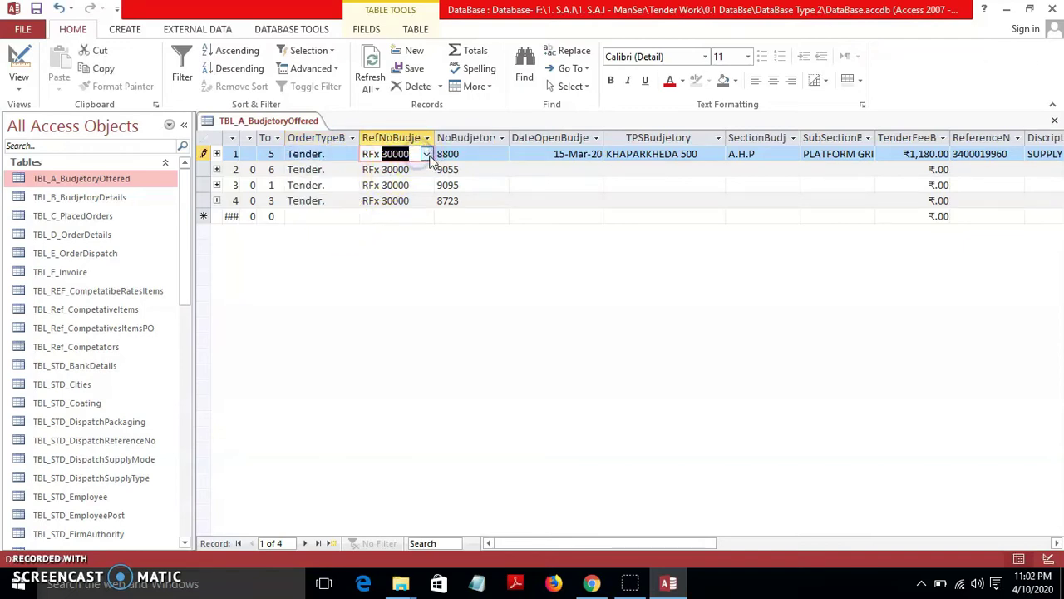
left_click(427, 155)
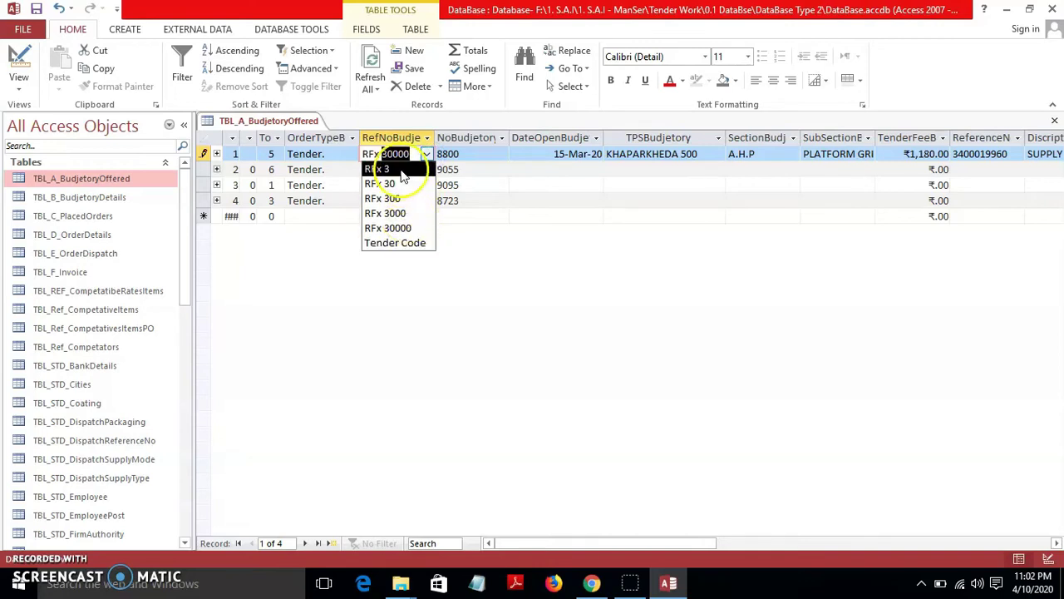
left_click(387, 228)
left_click(466, 154)
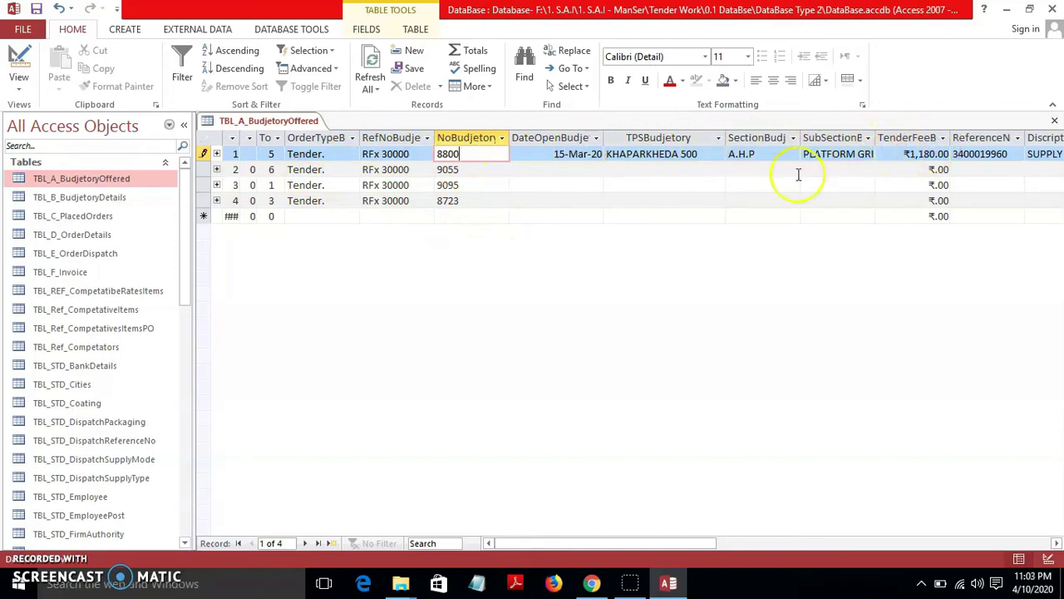
Expand the first record's item details, view the item code choices for the first item, and collapse the details
left_click(216, 154)
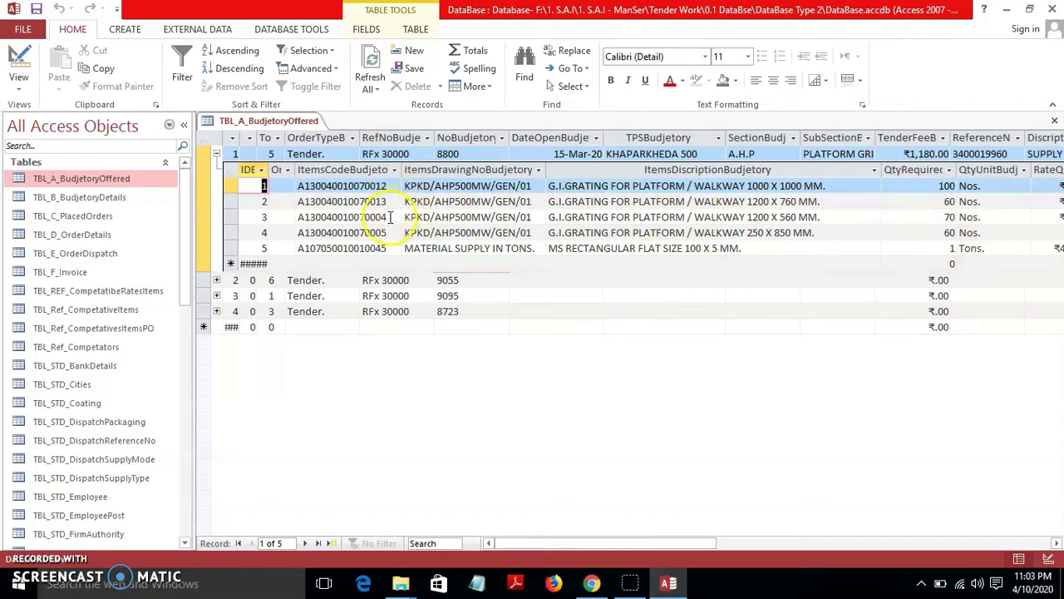
left_click(393, 187)
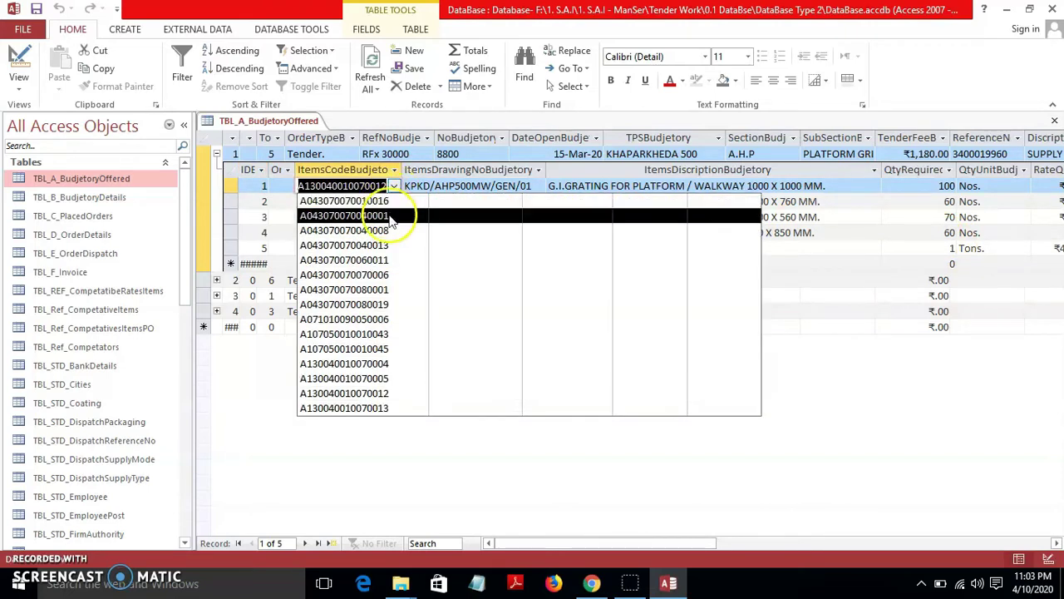
scroll(349, 349, "up", 5)
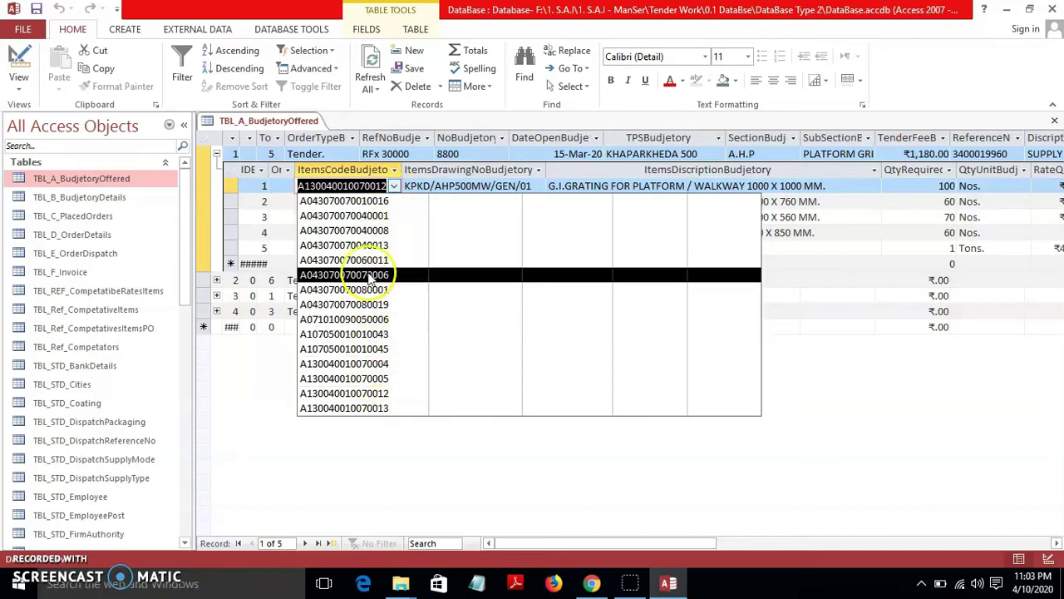
left_click(245, 418)
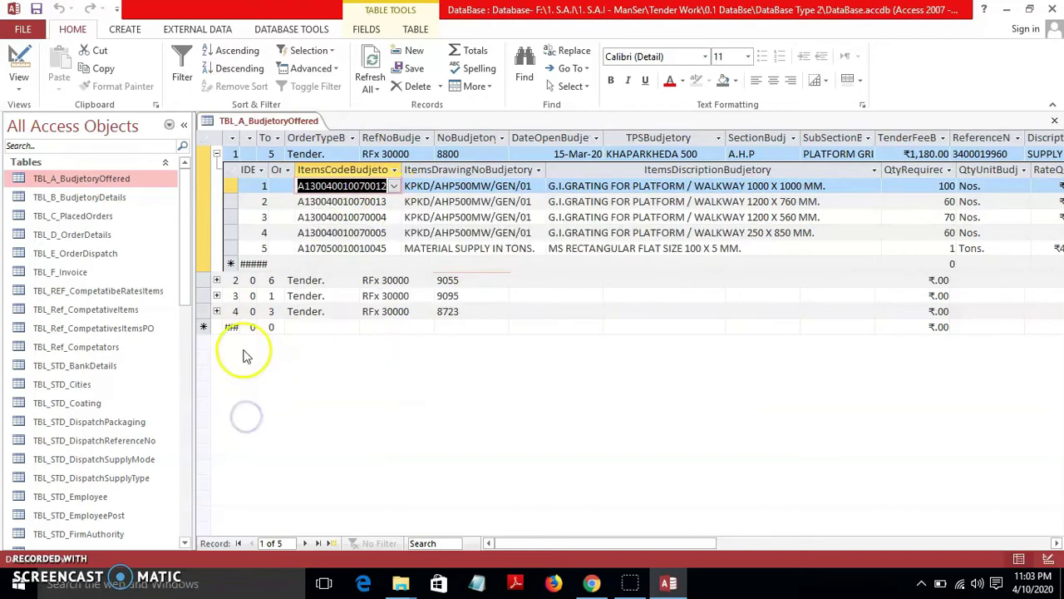
left_click(215, 156)
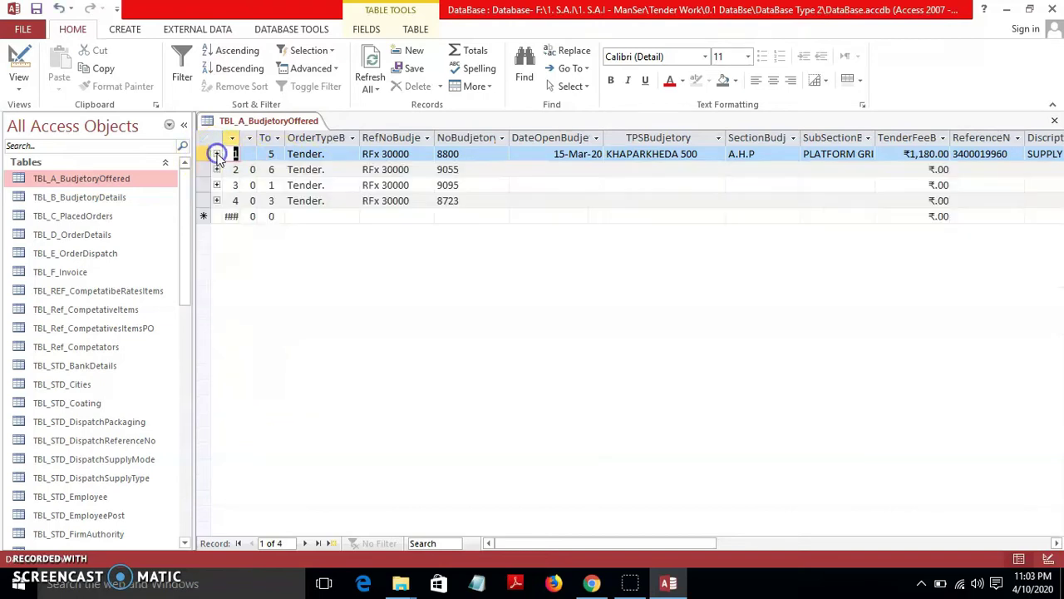
View the drawing number choices for the first record's first item, collapse the details, and close TBL_A_BudjetoryOffered
left_click(217, 155)
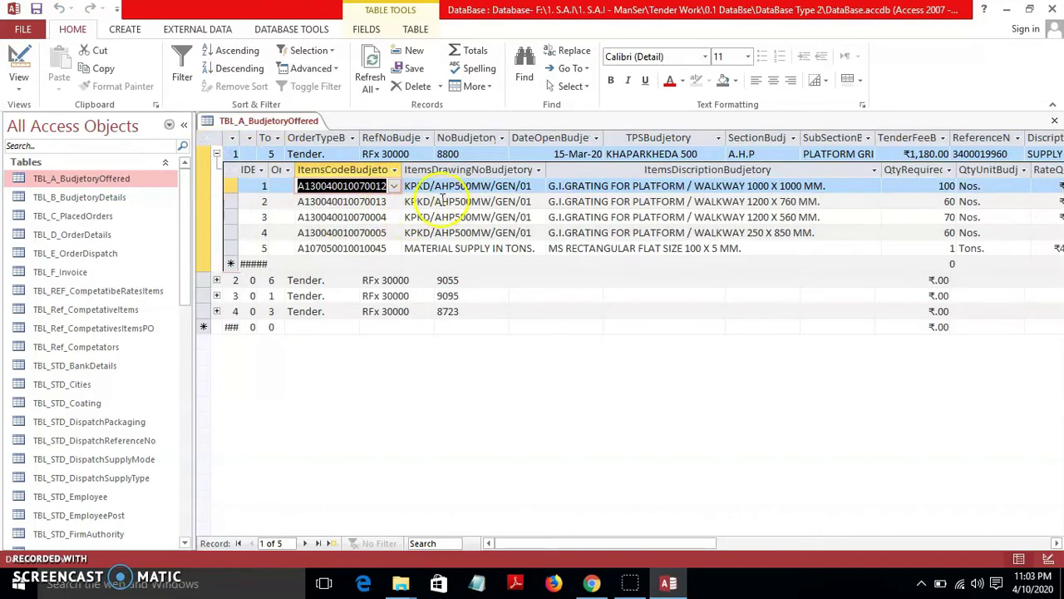
left_click(465, 186)
left_click(538, 186)
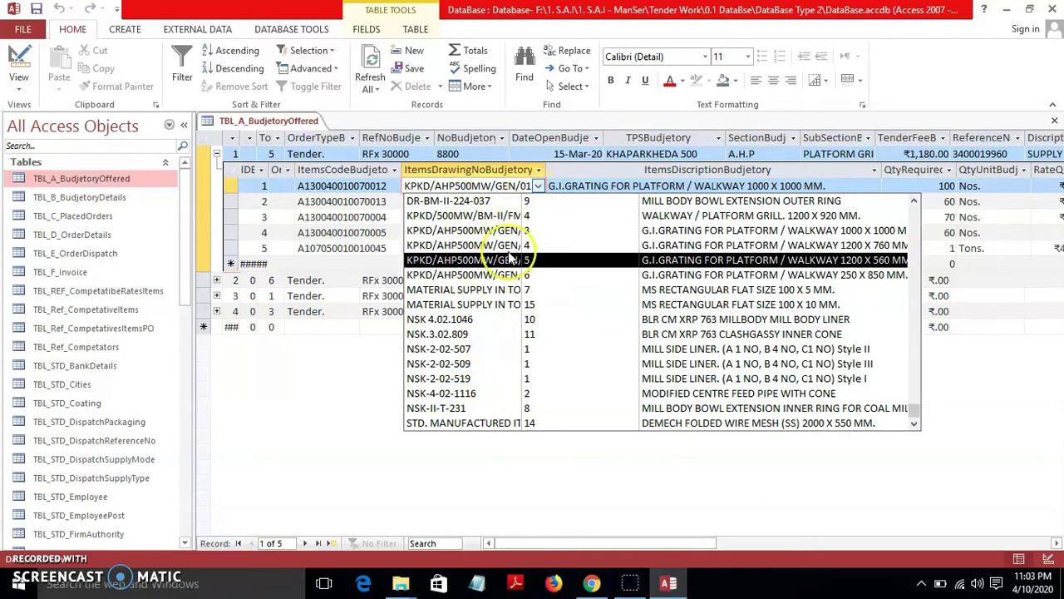
left_click(368, 391)
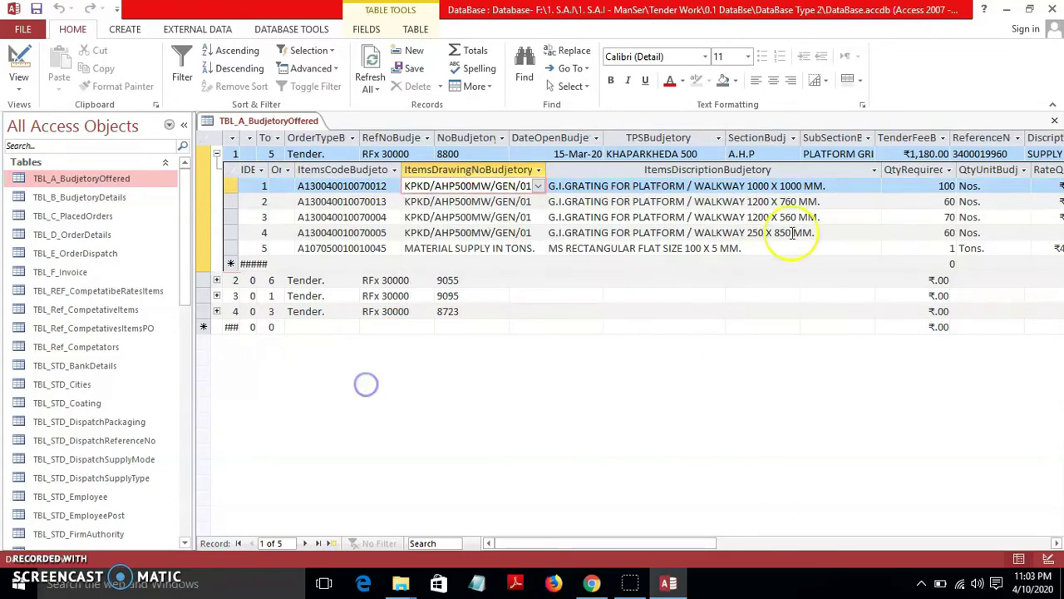
left_click(216, 154)
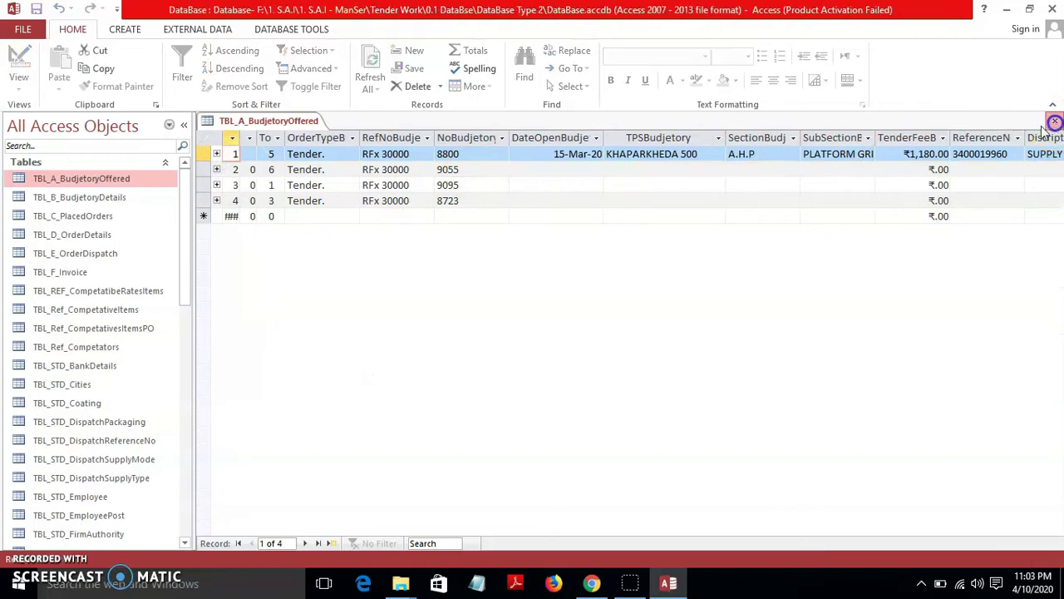
left_click(1054, 123)
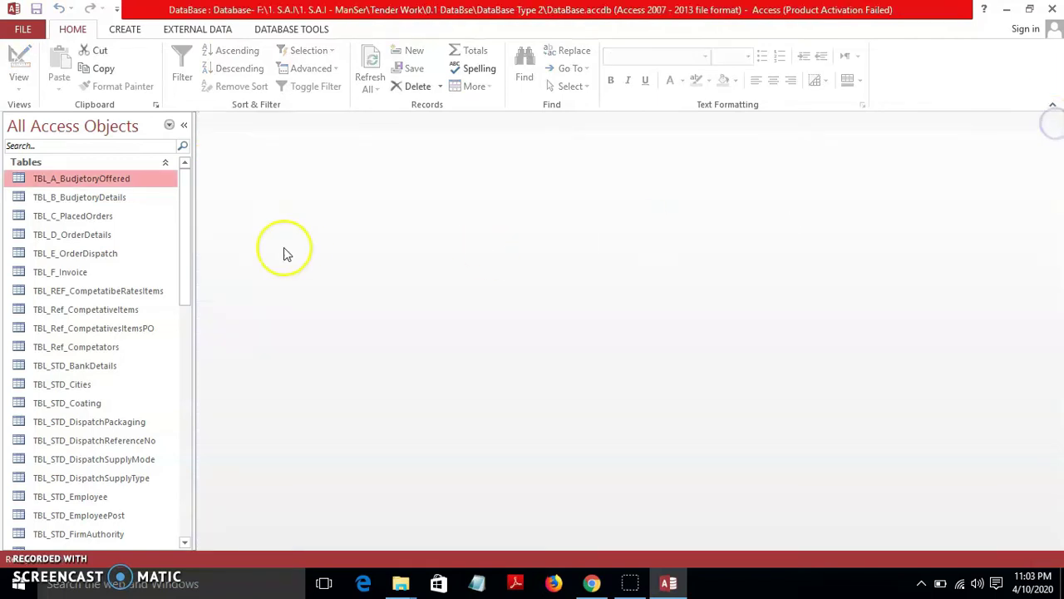
Open the TBL_C_PlacedOrders table, expand its record, and view the order type and initial reference number choices
double_click(130, 217)
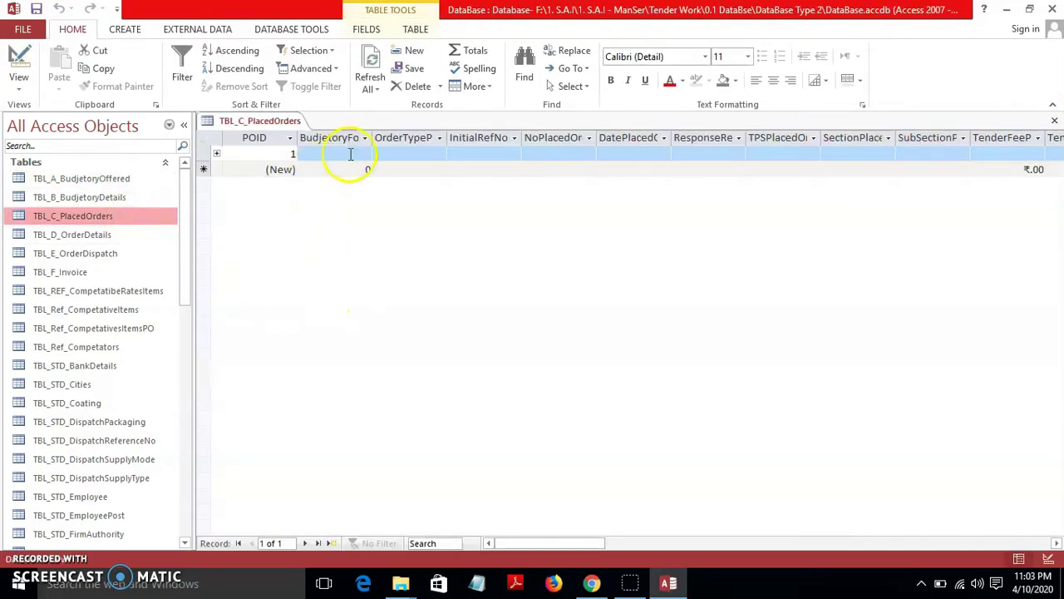
left_click(355, 153)
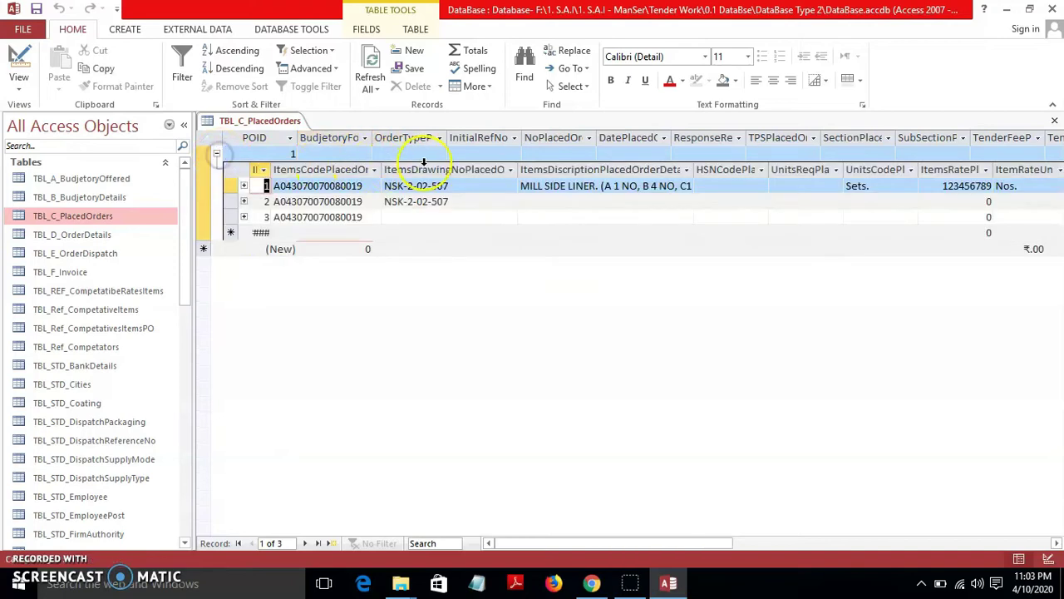
left_click(433, 153)
left_click(438, 154)
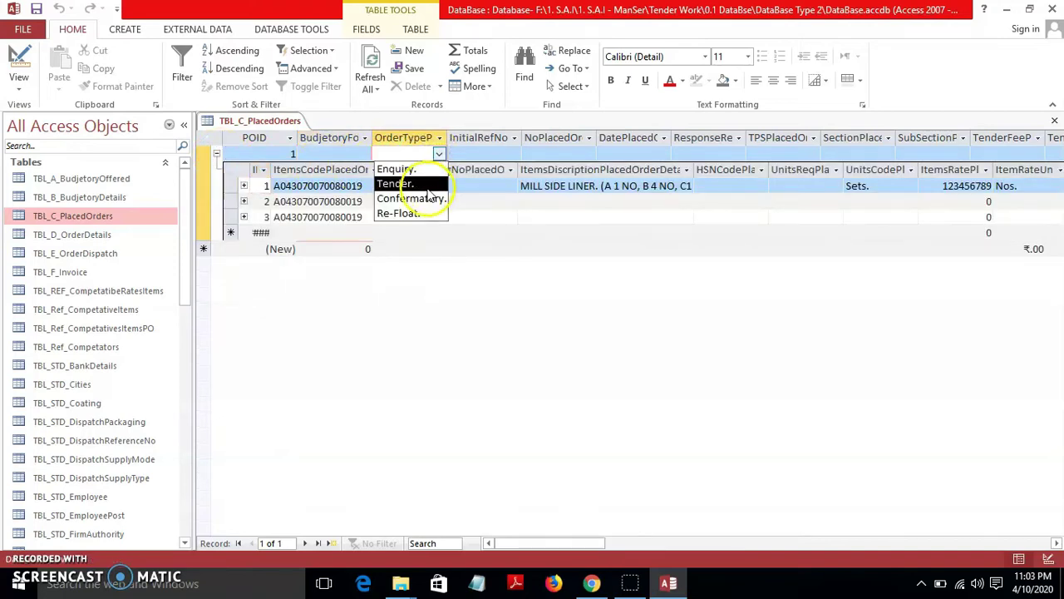
left_click(478, 154)
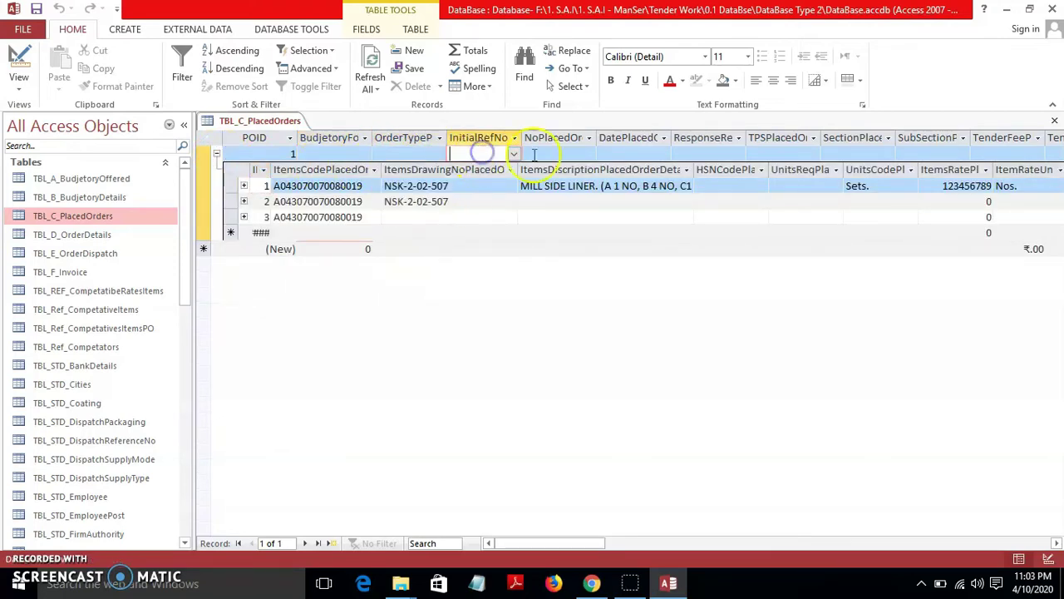
left_click(514, 154)
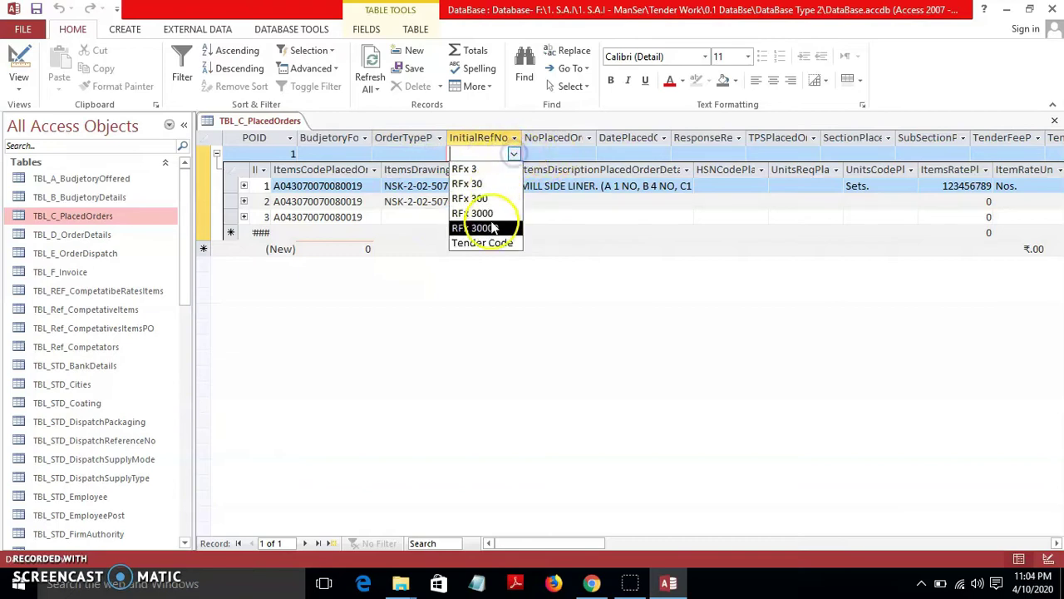
left_click(551, 153)
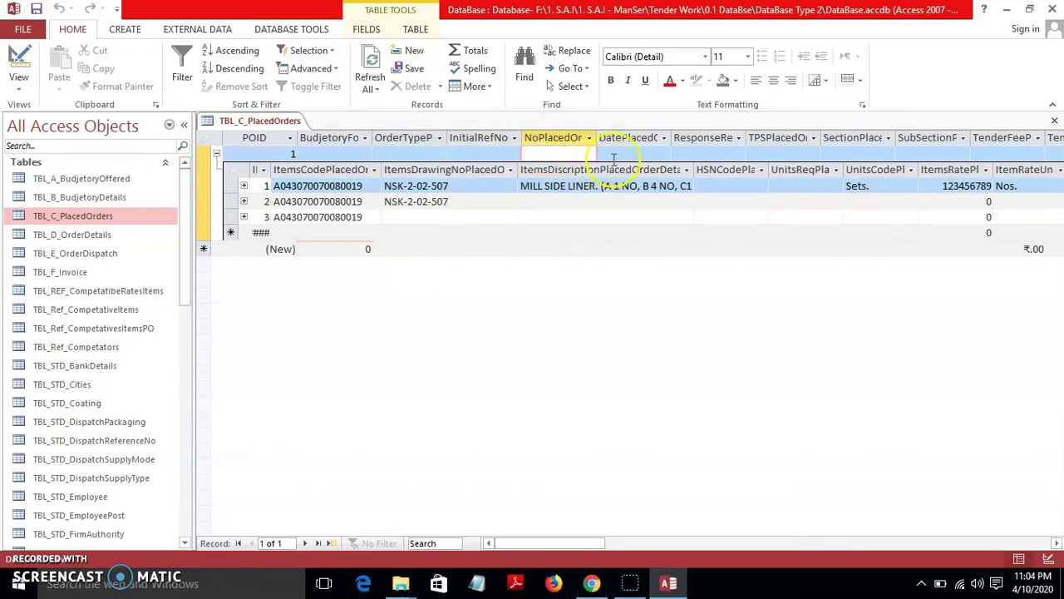
View the available TPS and section choices for the placed order without selecting any
left_click(784, 152)
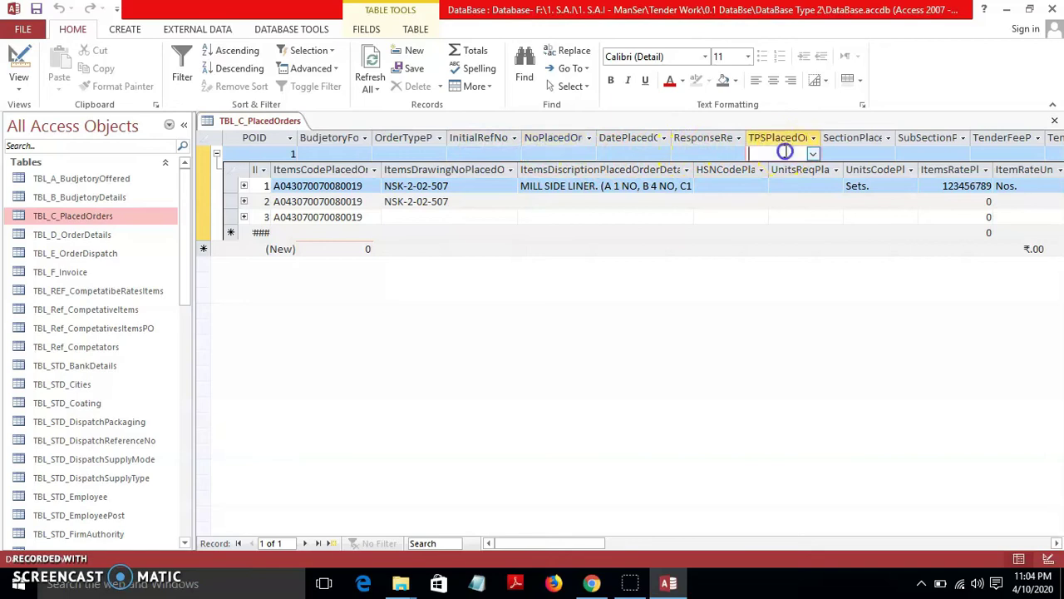
left_click(814, 154)
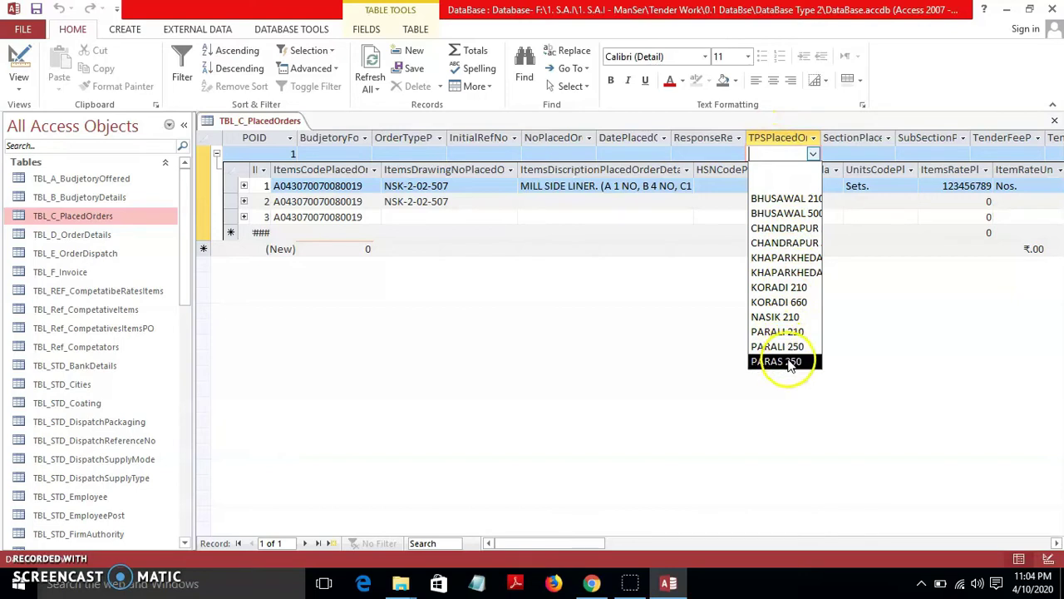
left_click(837, 155)
left_click(888, 156)
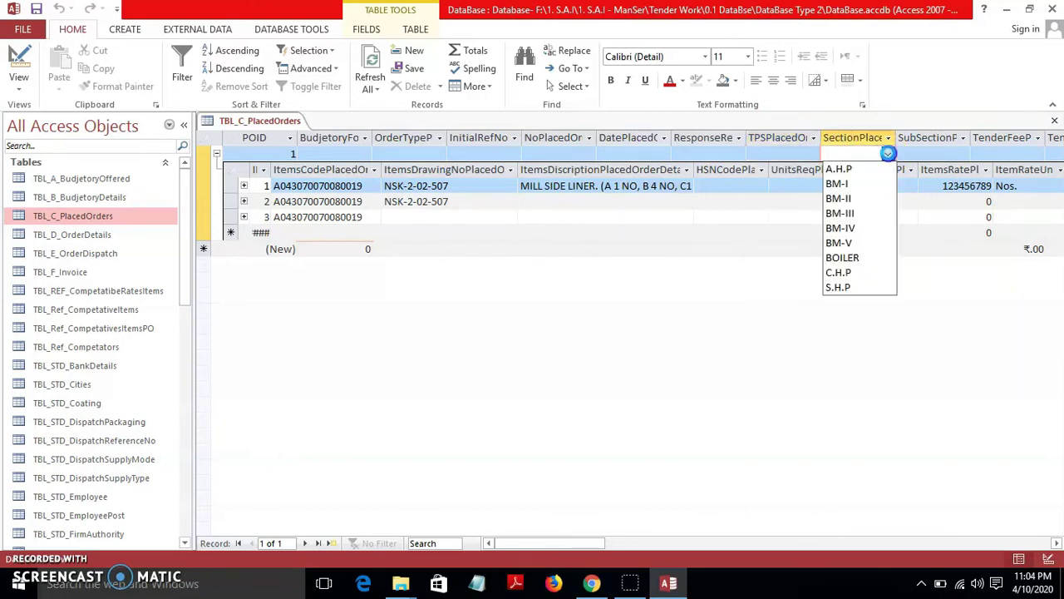
left_click(888, 155)
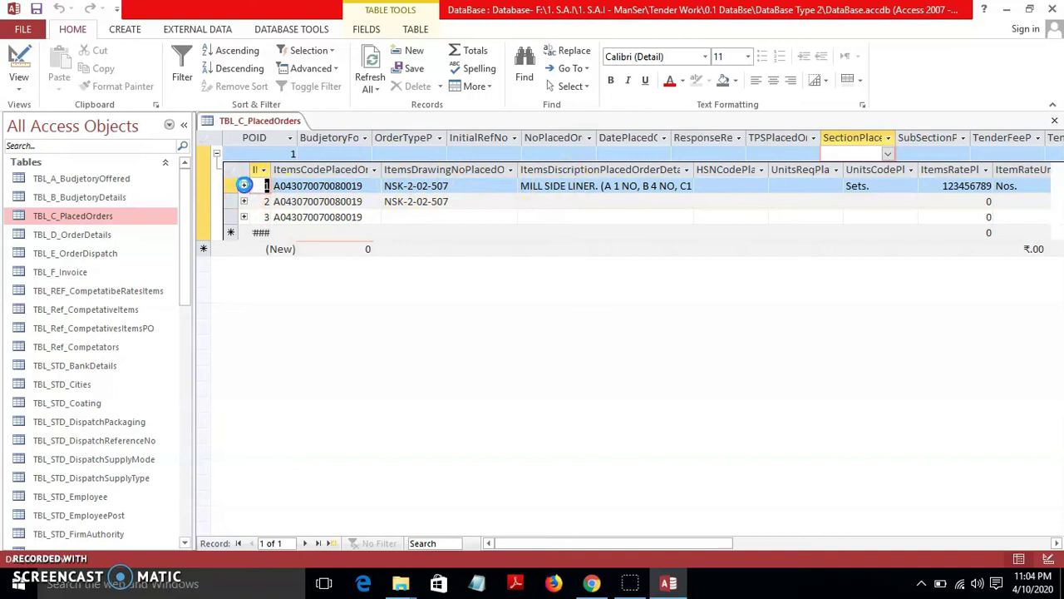
Expand the first order item down to its dispatch and invoice records, collapse all levels, and close TBL_C_PlacedOrders
left_click(244, 185)
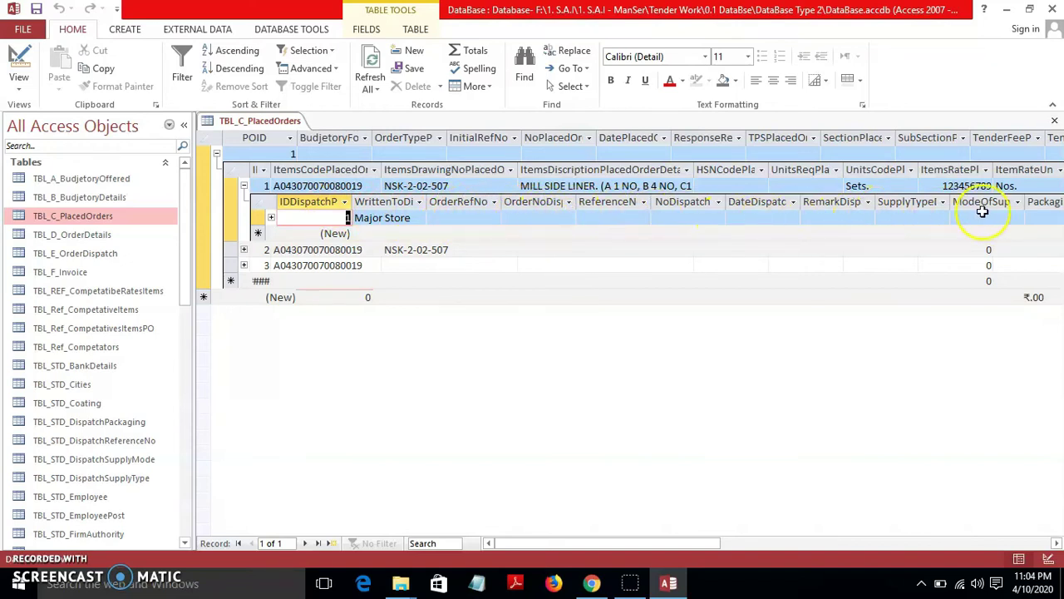
left_click(271, 217)
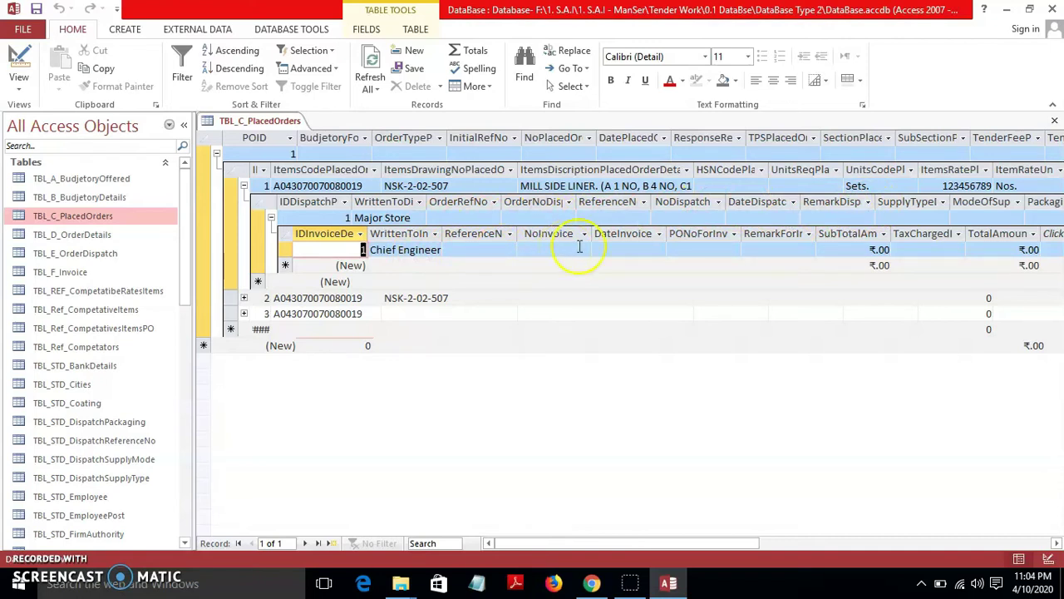
left_click(270, 219)
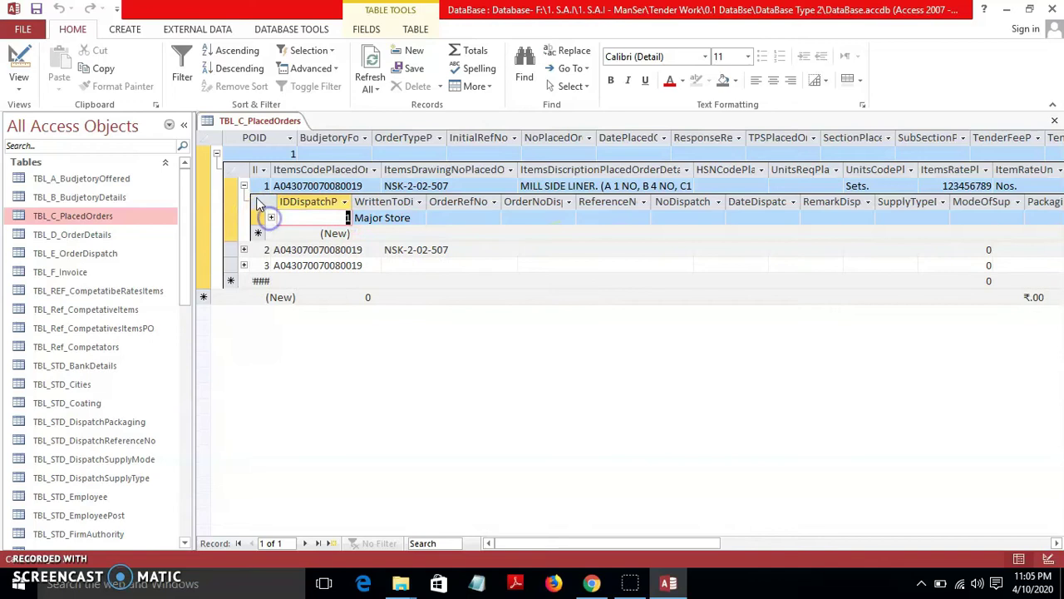
left_click(243, 187)
left_click(216, 155)
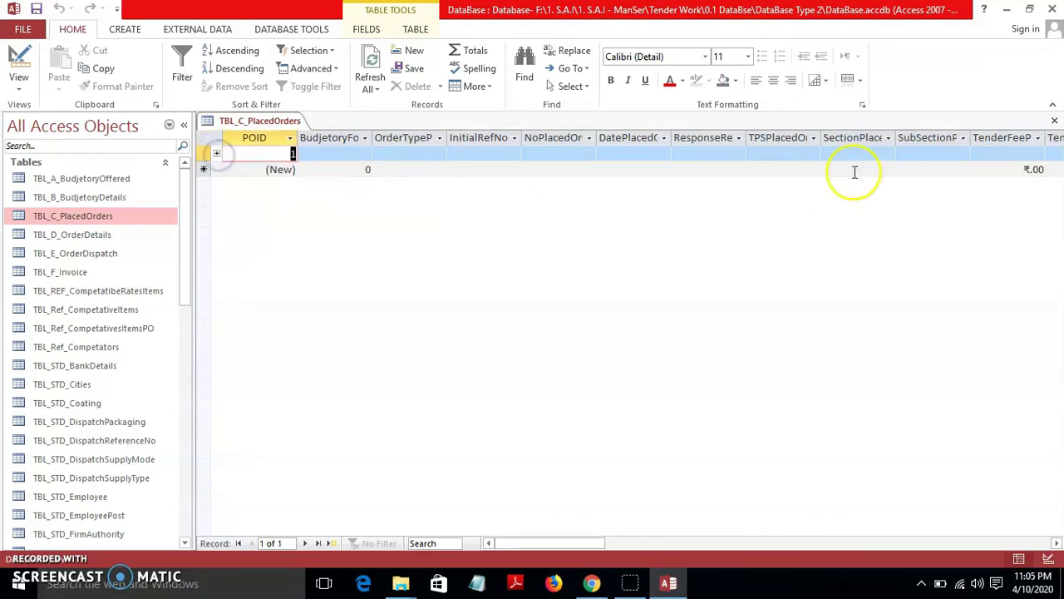
left_click(1055, 120)
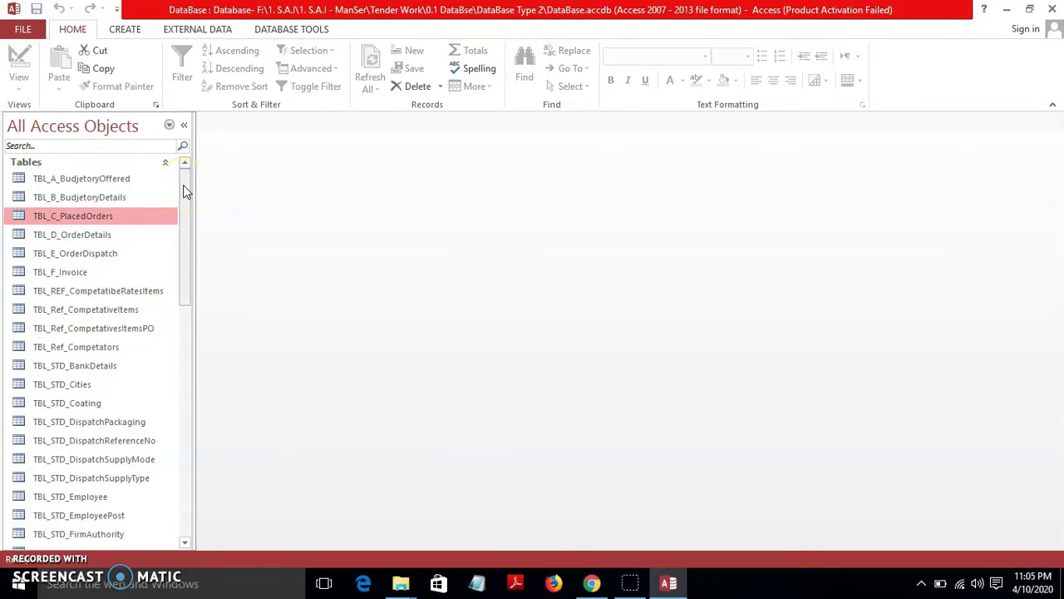
Look through the table list and view the TBL_STD_BankDetails and TBL_STD_Cities tables, closing each one
left_click_drag(184, 187, 185, 199)
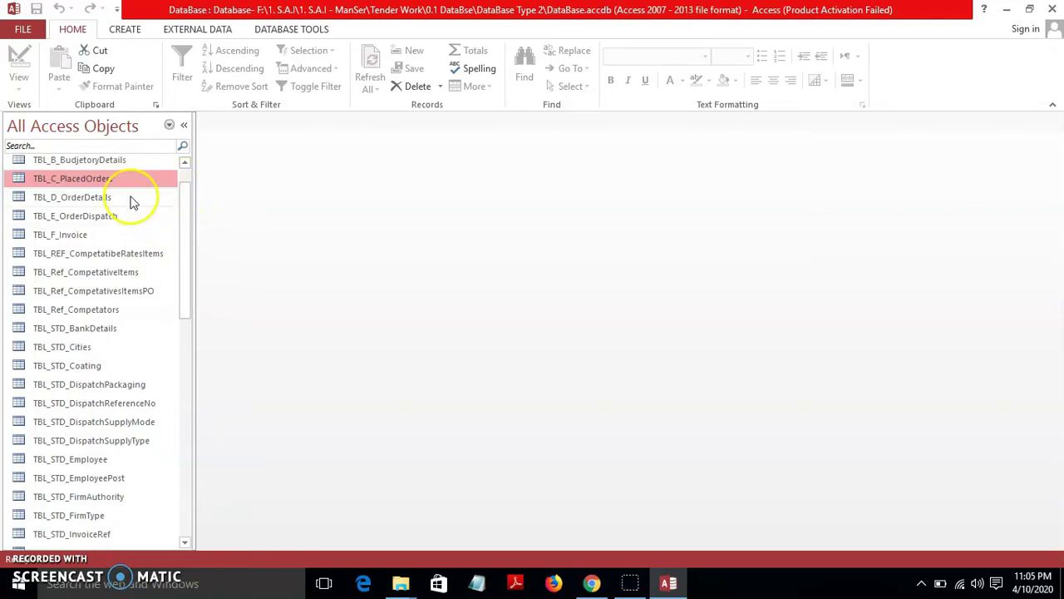
mouse_move(188, 194)
left_mouse_down()
mouse_move(165, 191)
mouse_move(188, 178)
left_mouse_up()
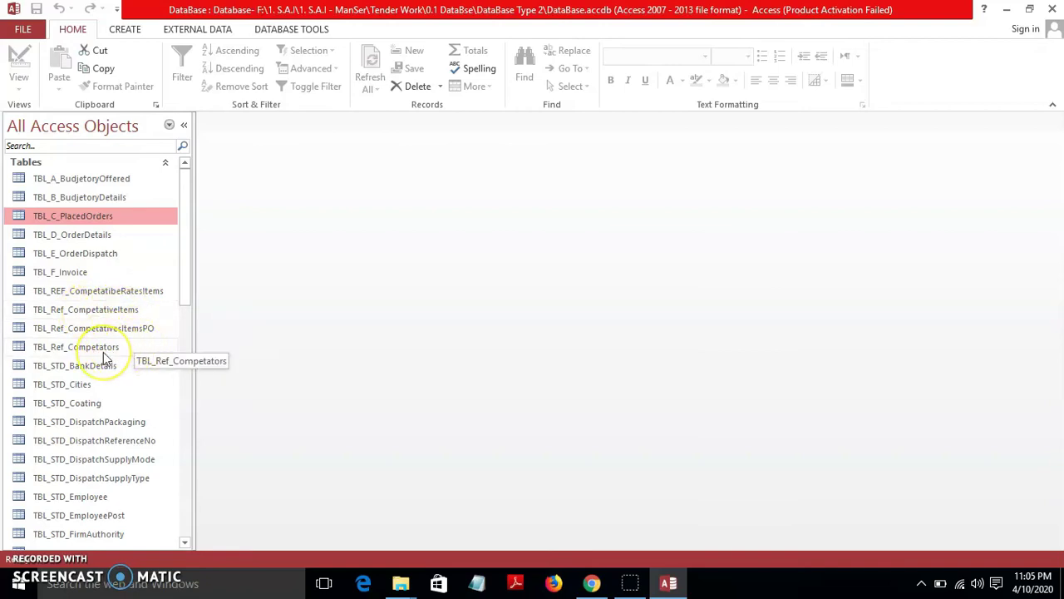
left_click_drag(190, 275, 185, 335)
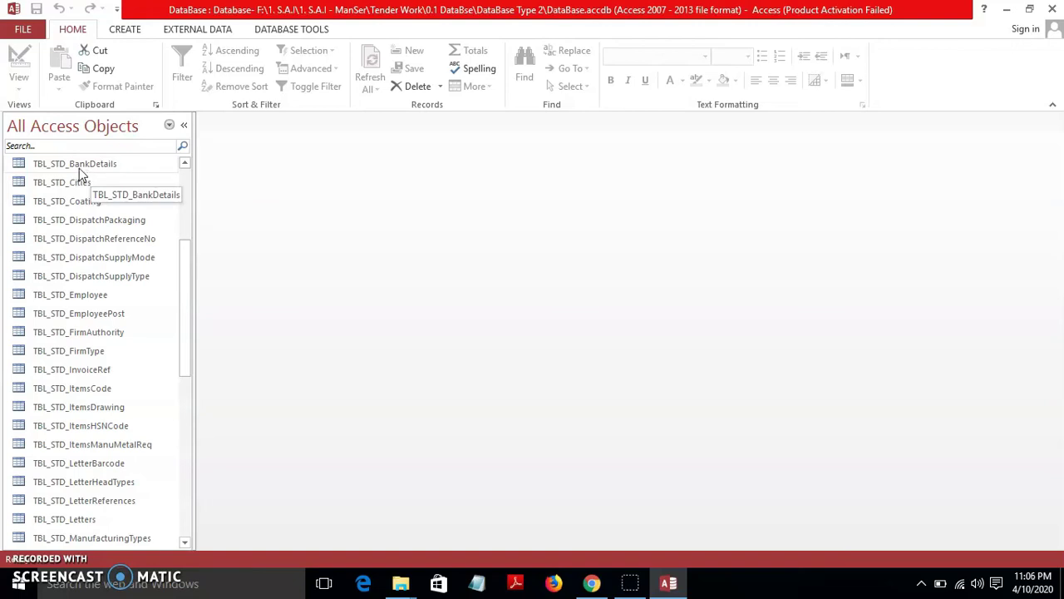
double_click(79, 165)
left_click(202, 155)
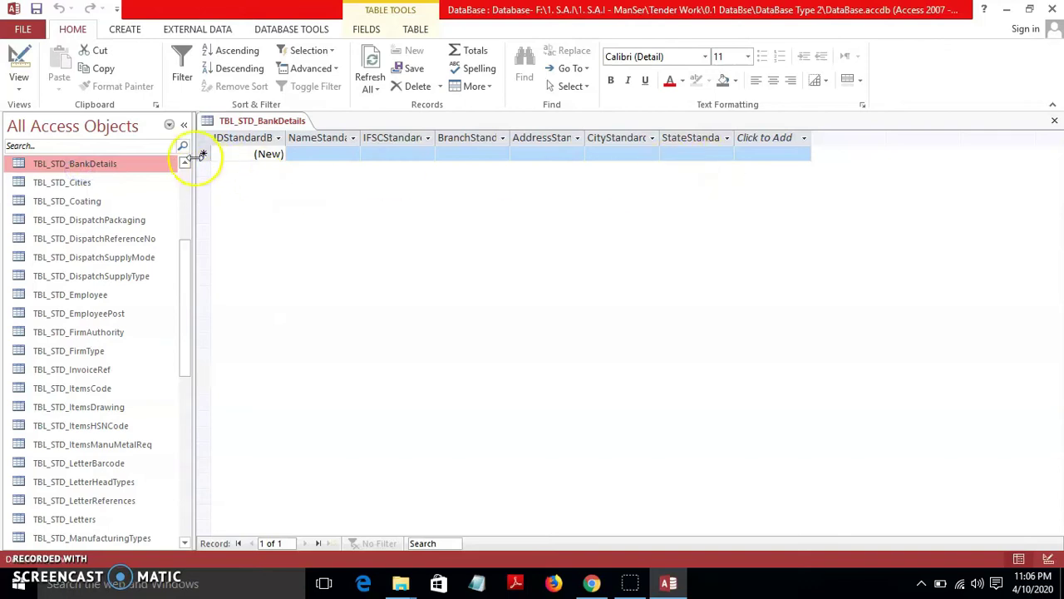
left_click(1054, 121)
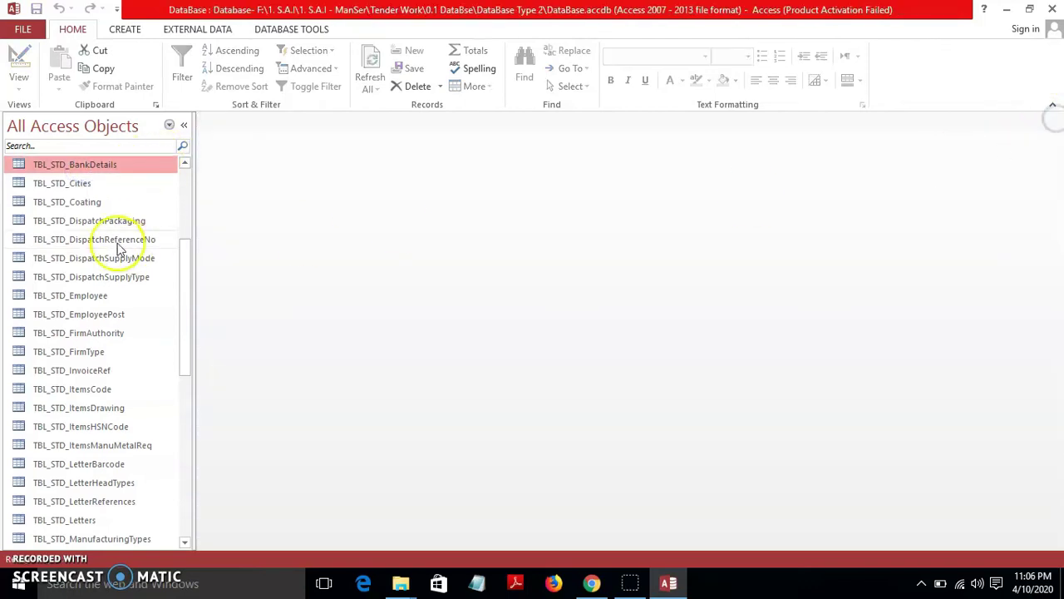
double_click(87, 184)
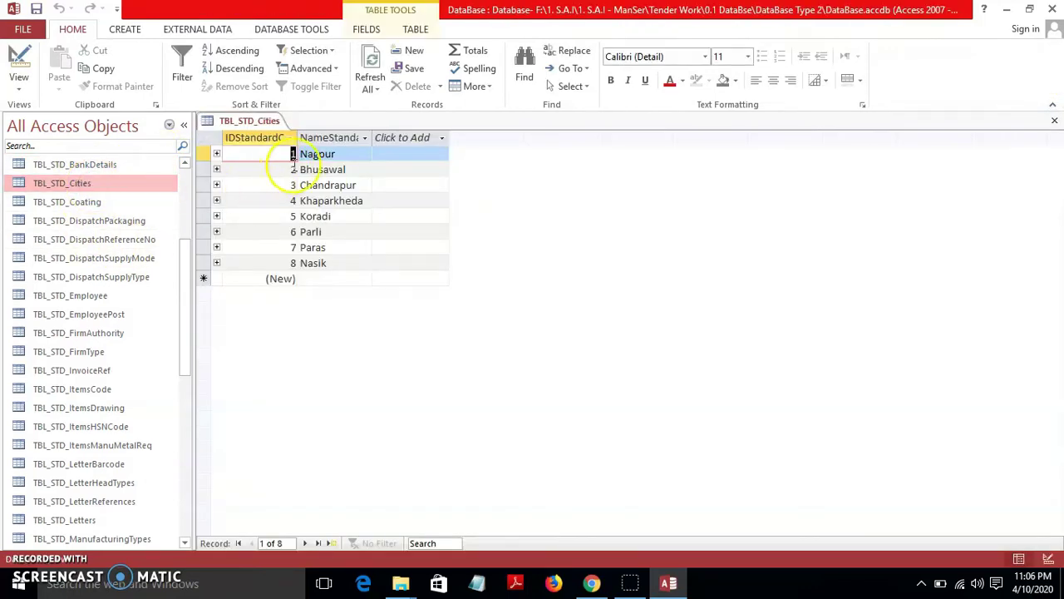
left_click(1054, 121)
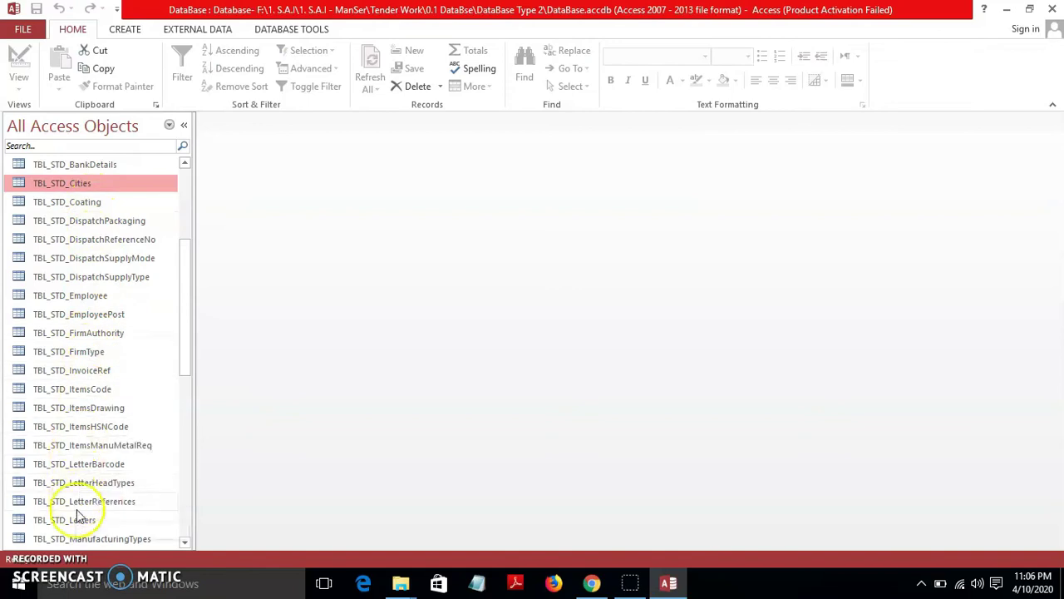
Look through the object list, open the TBL_C_PlacedOrders table, view its columns through to the lowest-bidder values, and close it
left_click_drag(189, 349, 194, 245)
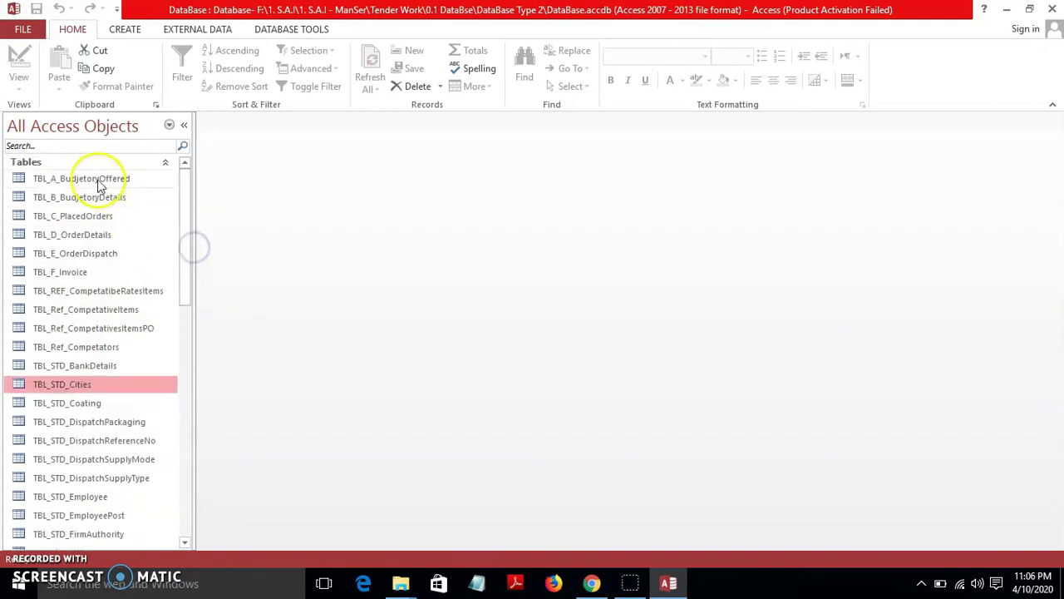
left_click_drag(186, 192, 180, 449)
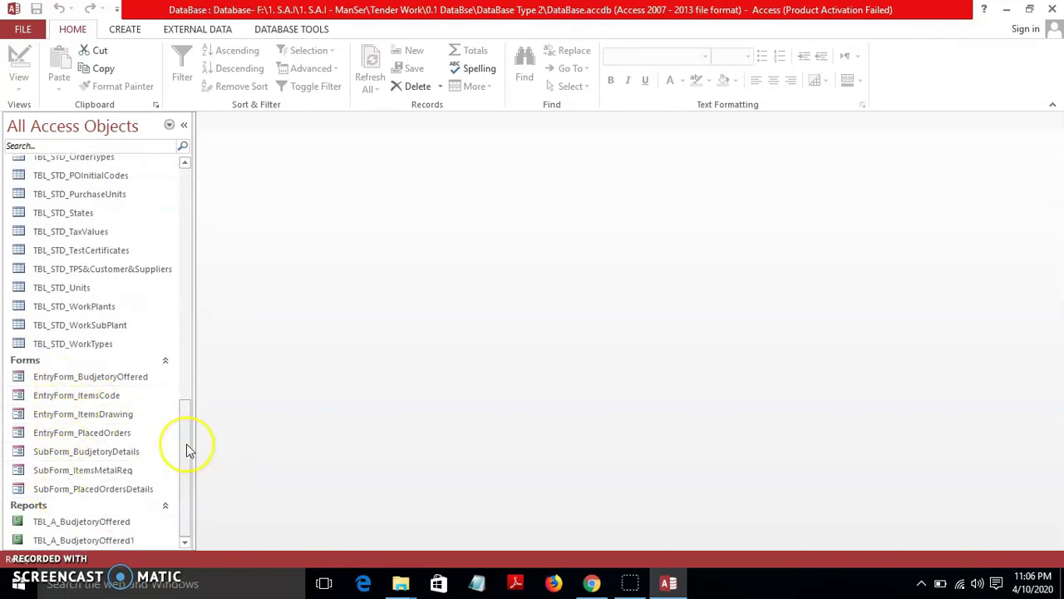
left_click_drag(186, 432, 191, 183)
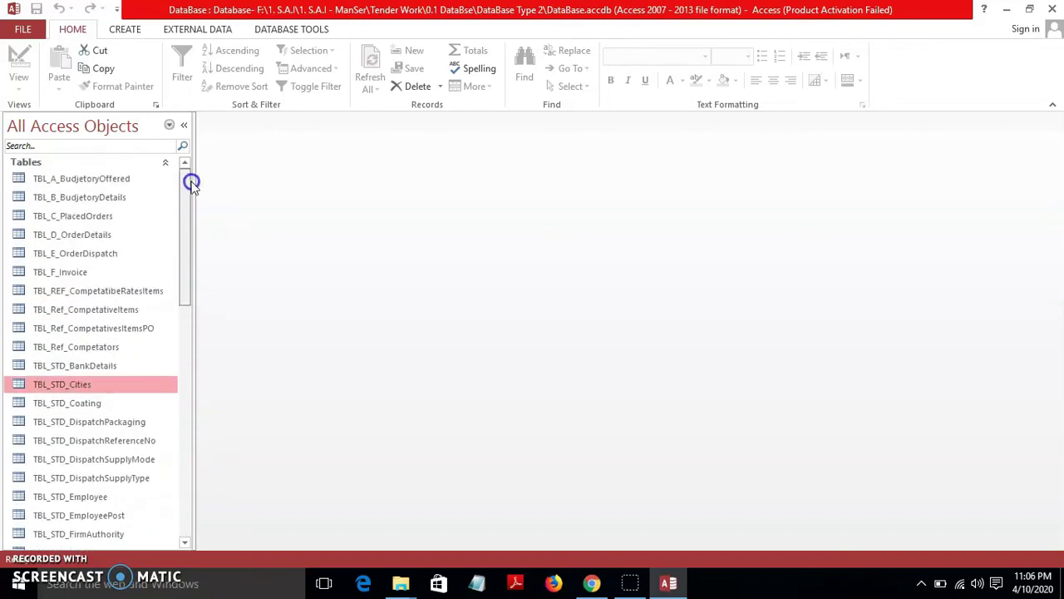
double_click(106, 216)
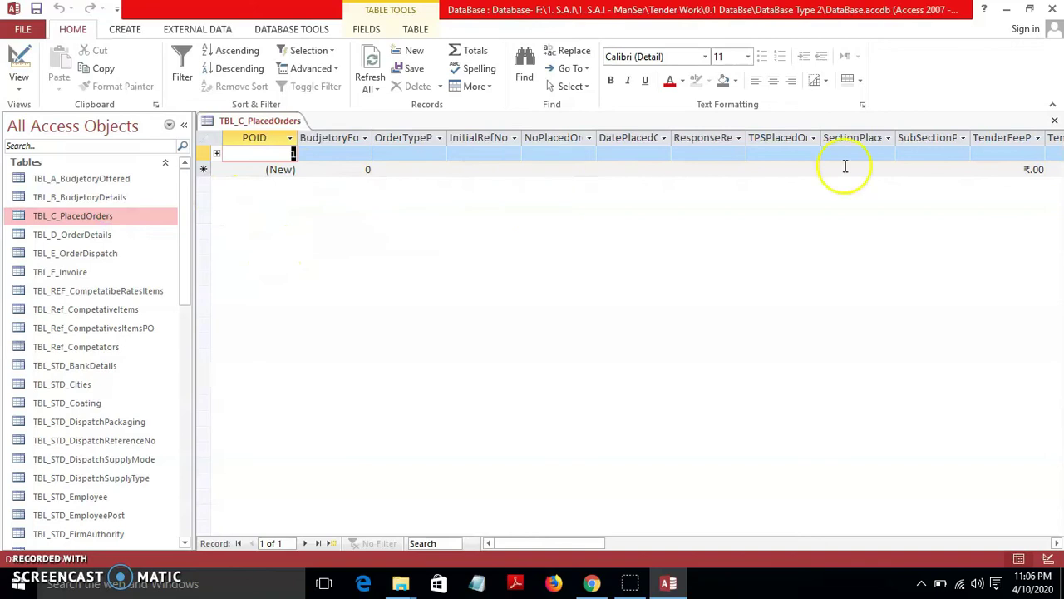
left_click_drag(574, 544, 816, 544)
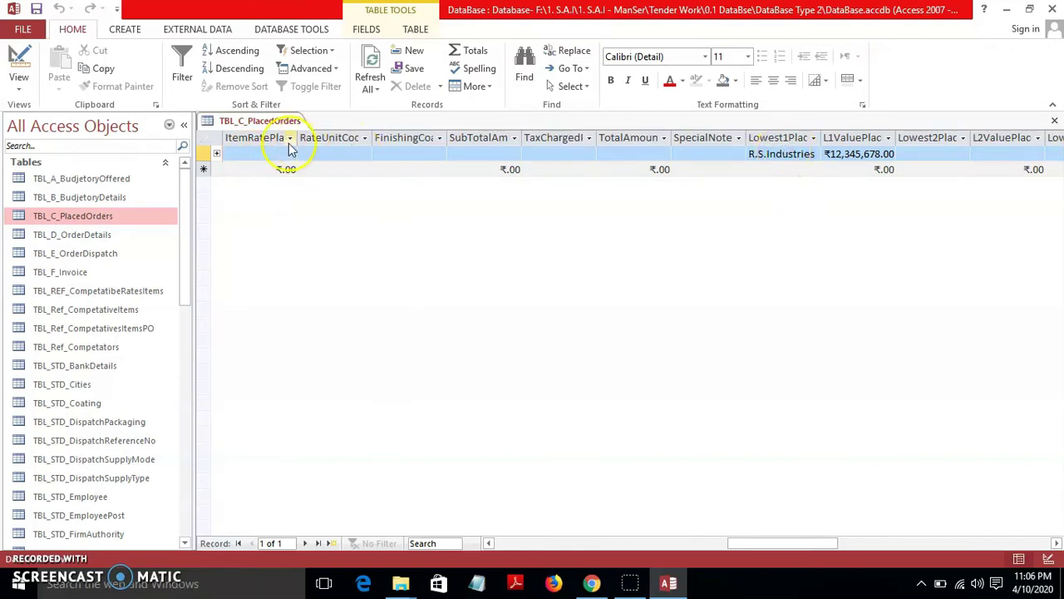
left_click_drag(772, 543, 519, 557)
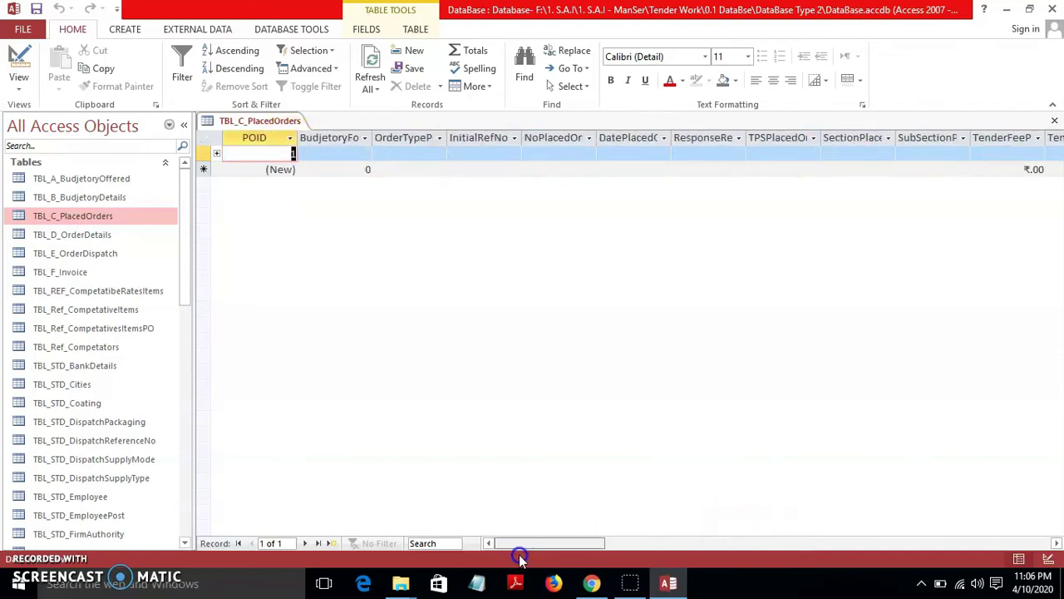
left_click(1054, 120)
Open the EntryForm_BudjetoryOffered form, view its header fields and Budjetory Details section, and close it
left_click_drag(188, 208, 178, 460)
double_click(129, 377)
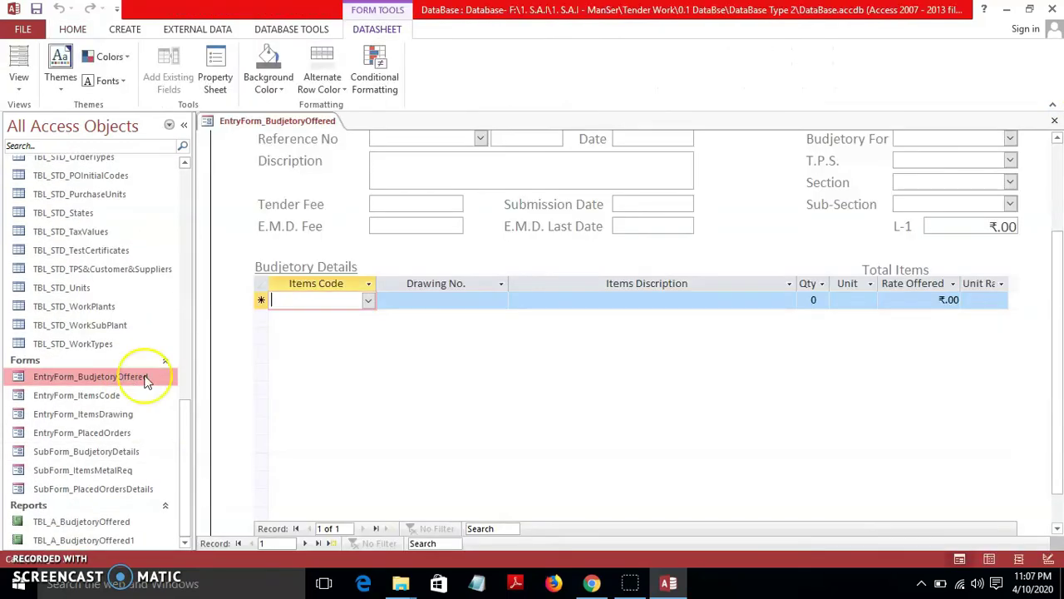
left_click_drag(1059, 316, 1059, 241)
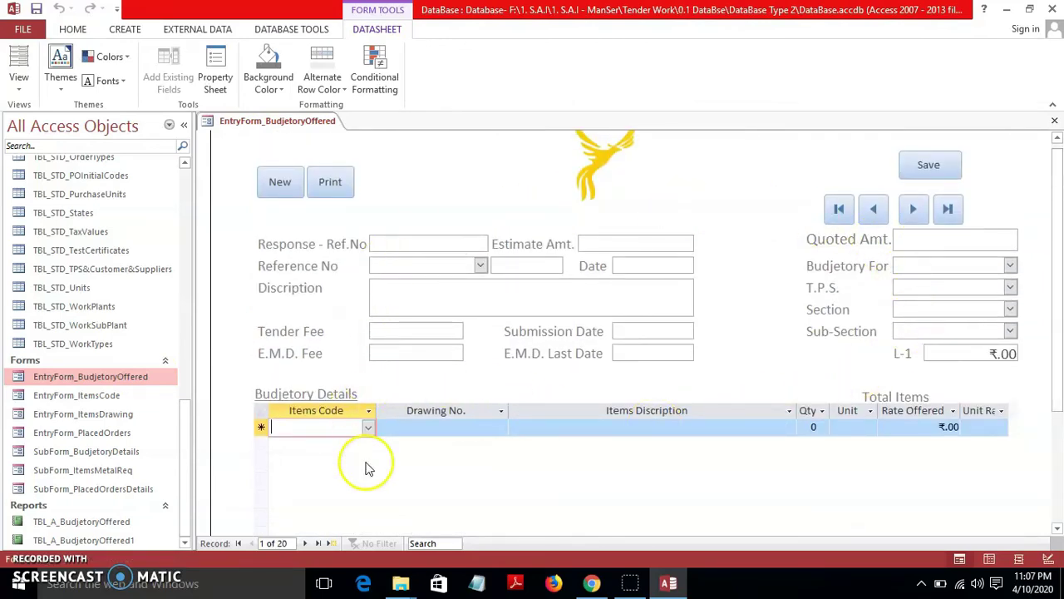
mouse_move(1057, 243)
left_mouse_down()
mouse_move(1060, 337)
mouse_move(1060, 225)
left_mouse_up()
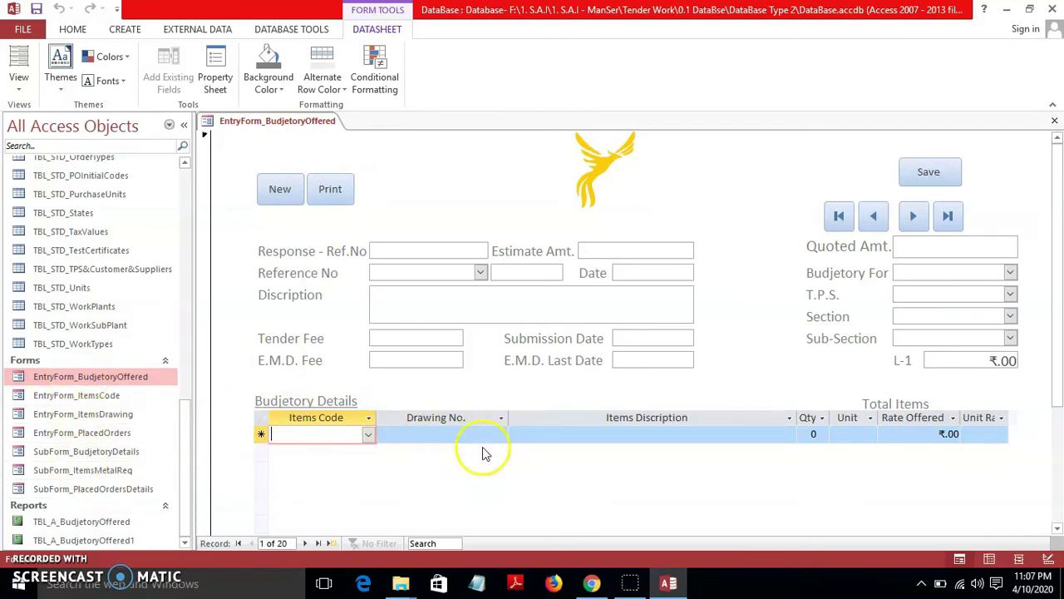
left_click(1054, 121)
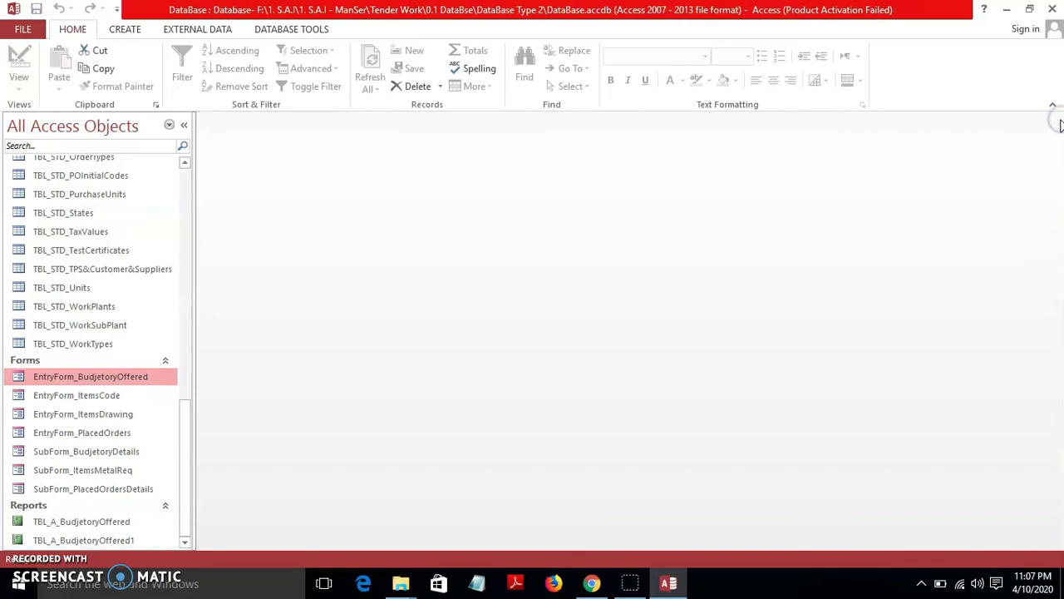
Open the EntryForm_ItemsCode form and view its fields down to the end of the Operation Required area
left_click_drag(188, 443, 186, 204)
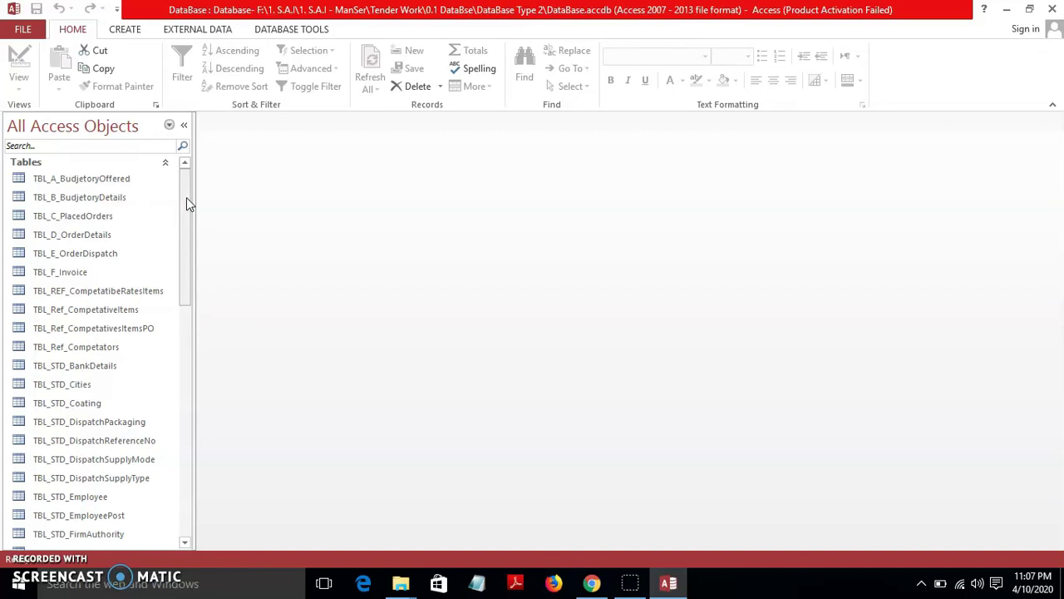
left_click_drag(188, 203, 186, 461)
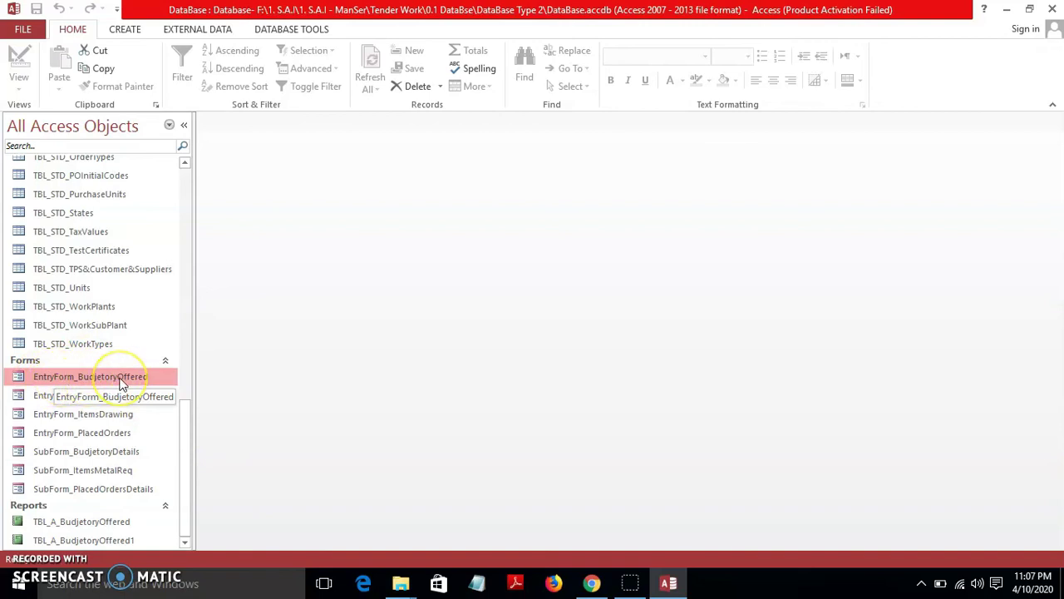
mouse_move(185, 434)
left_mouse_down()
mouse_move(202, 177)
mouse_move(186, 255)
mouse_move(187, 449)
left_mouse_up()
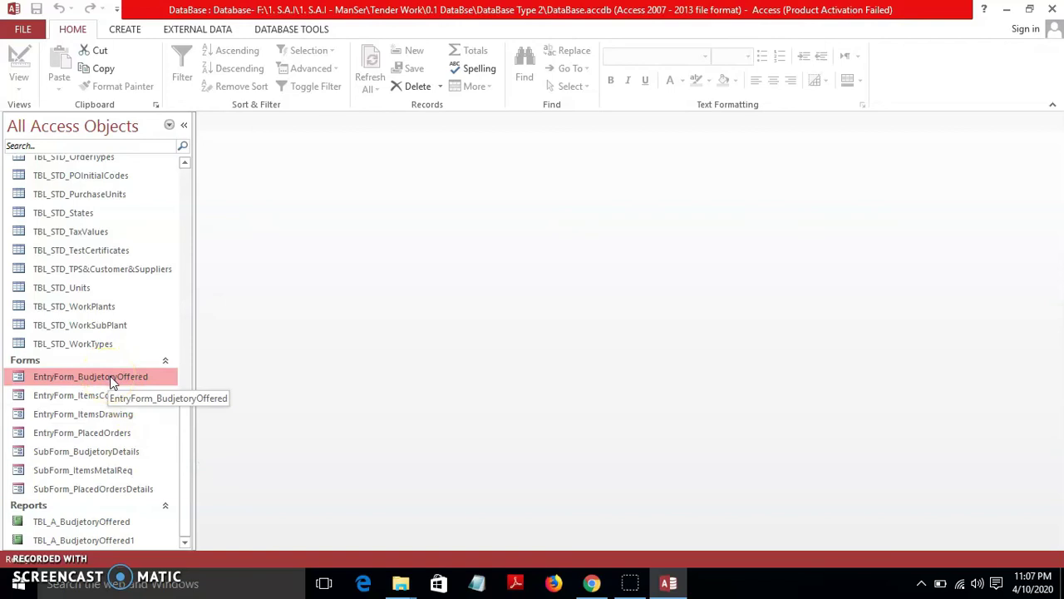
double_click(118, 397)
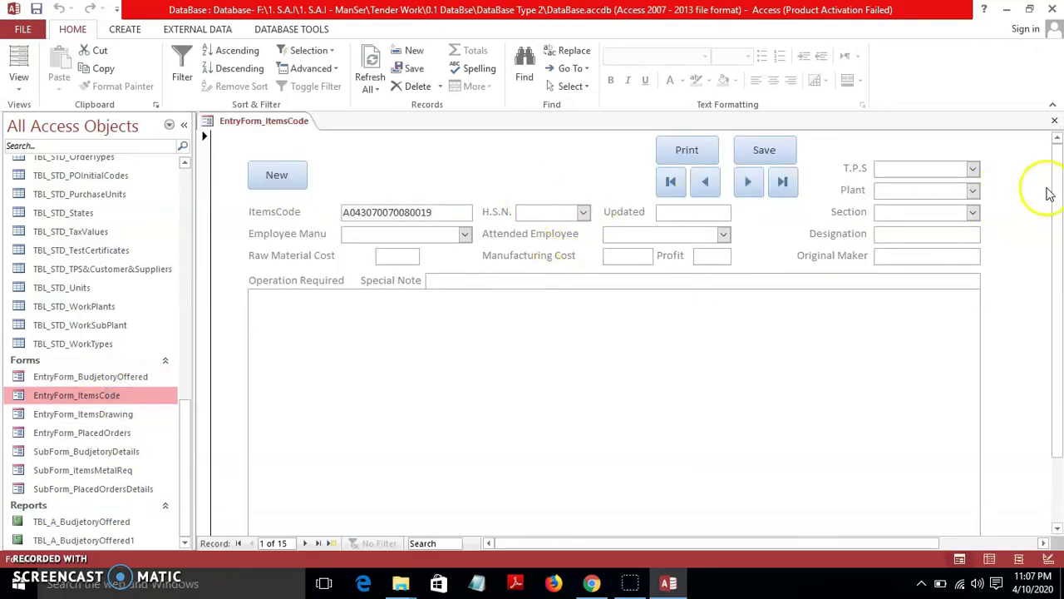
scroll(1058, 314, "down", 2)
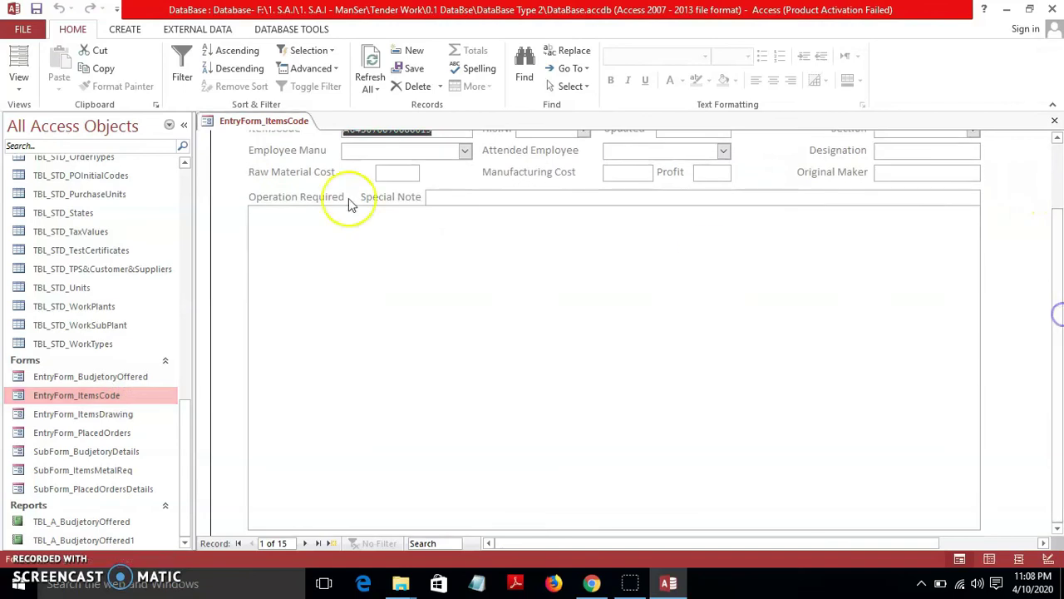
left_click_drag(1062, 275, 1059, 190)
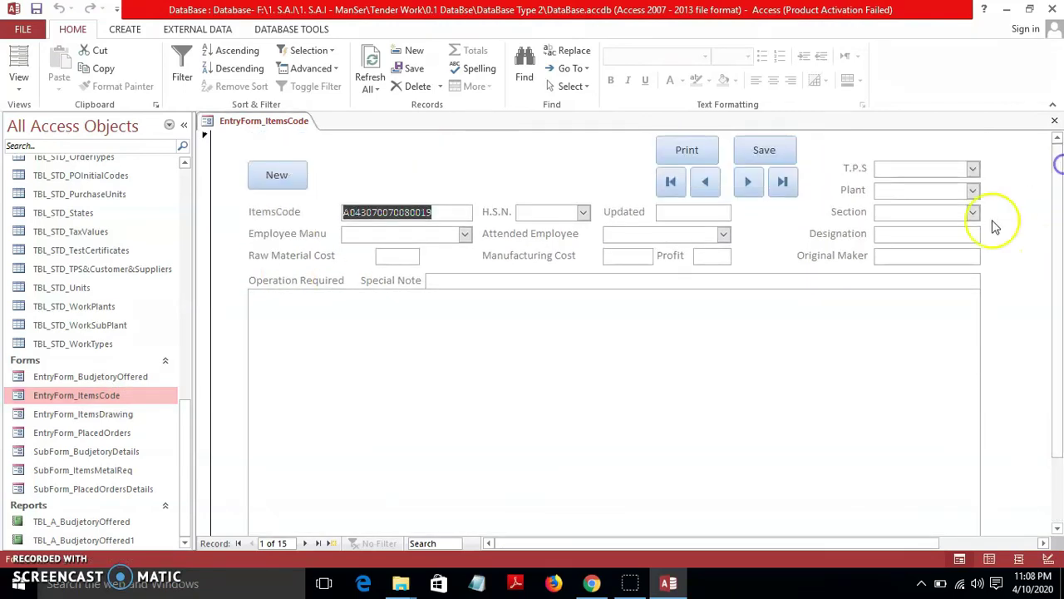
Open the EntryForm_ItemsDrawing form, view its item code choices and Items Metal Requirements section, and close it
double_click(112, 414)
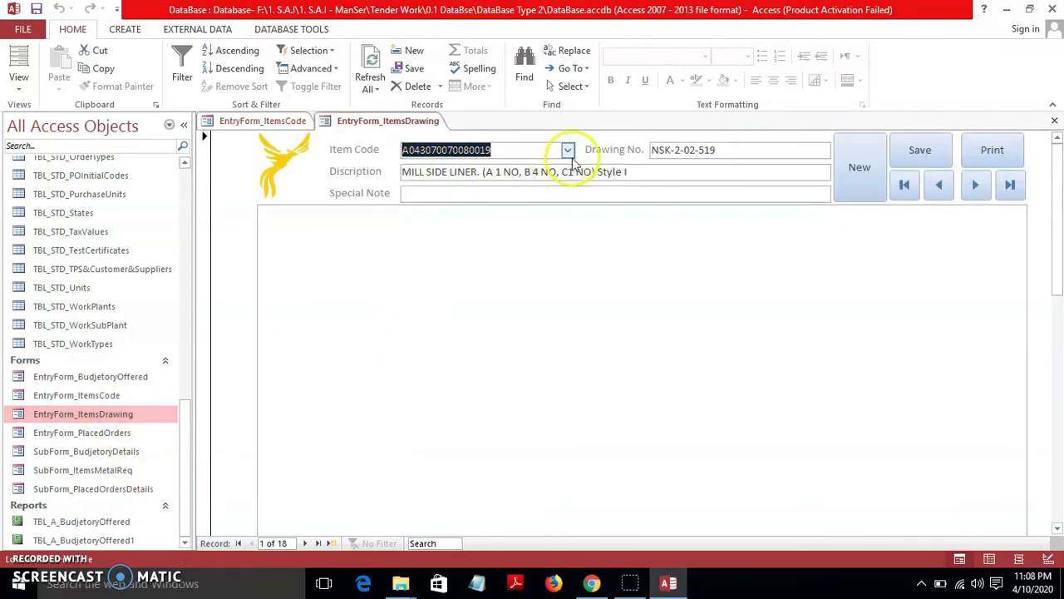
left_click(568, 150)
left_click(565, 150)
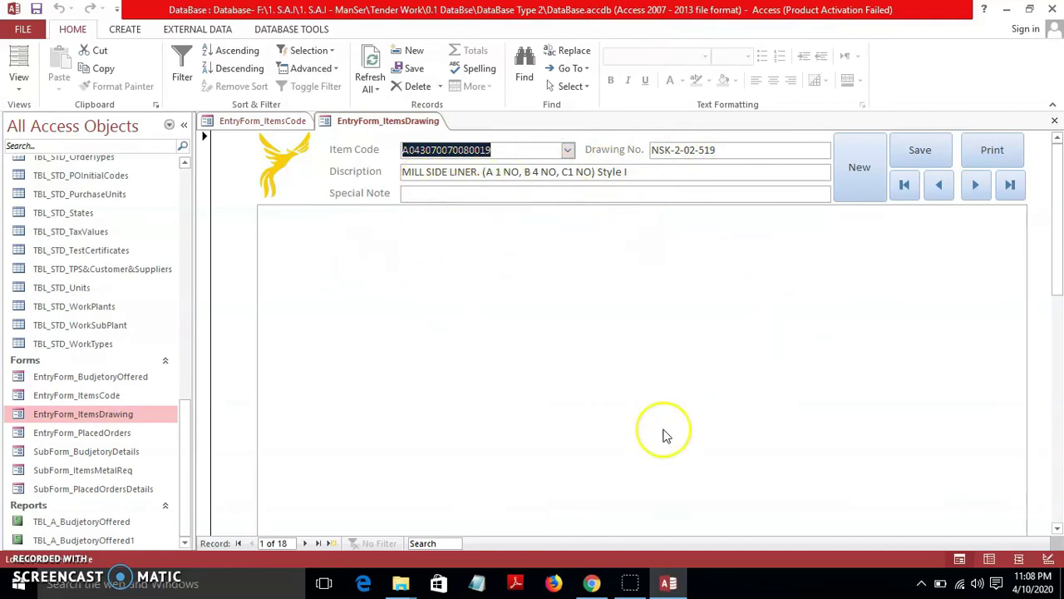
left_click_drag(1054, 191, 1059, 371)
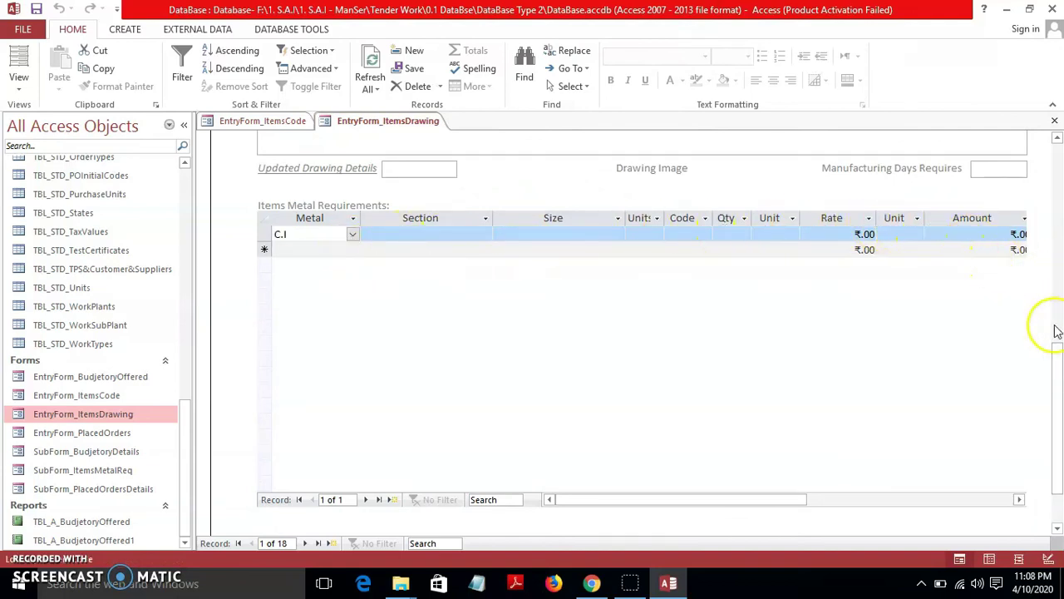
left_click_drag(1052, 361, 1059, 141)
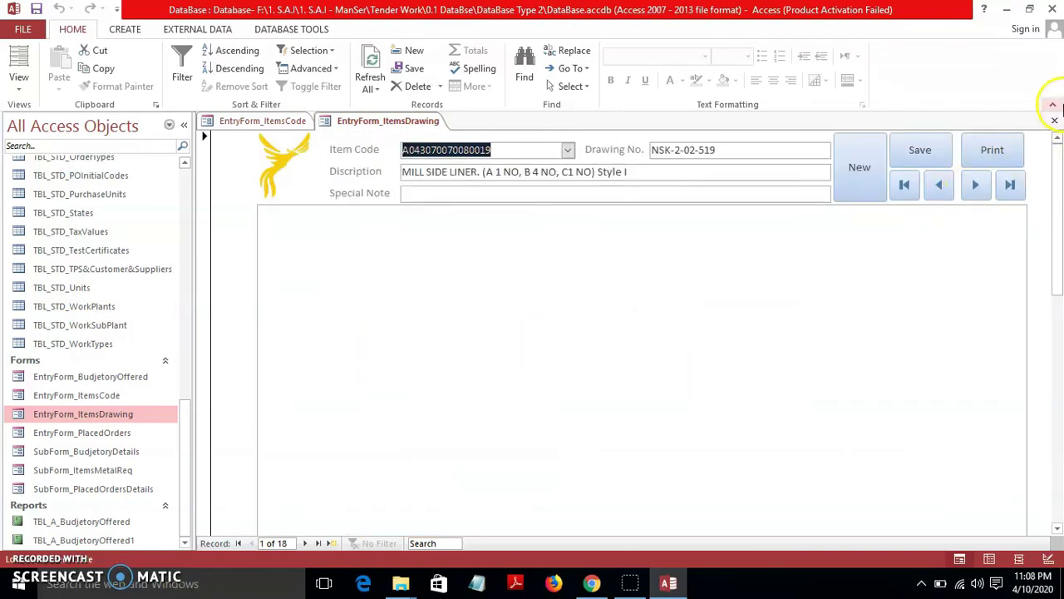
left_click(1054, 121)
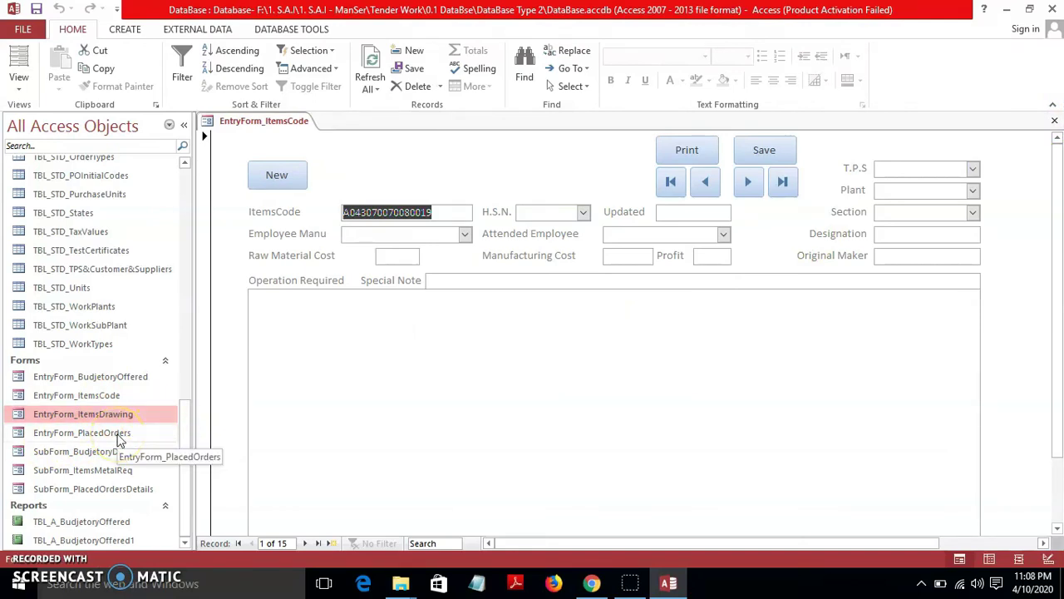
Open the EntryForm_PlacedOrders form, view its order fields and details, and close it along with EntryForm_ItemsCode
double_click(117, 434)
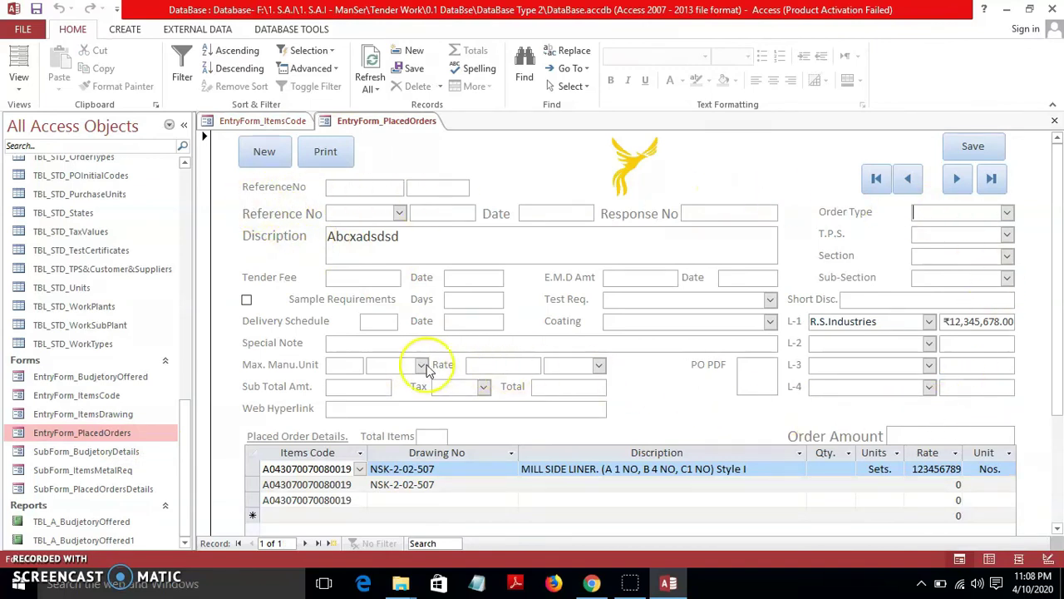
mouse_move(1059, 185)
left_mouse_down()
mouse_move(1059, 301)
mouse_move(1053, 183)
left_mouse_up()
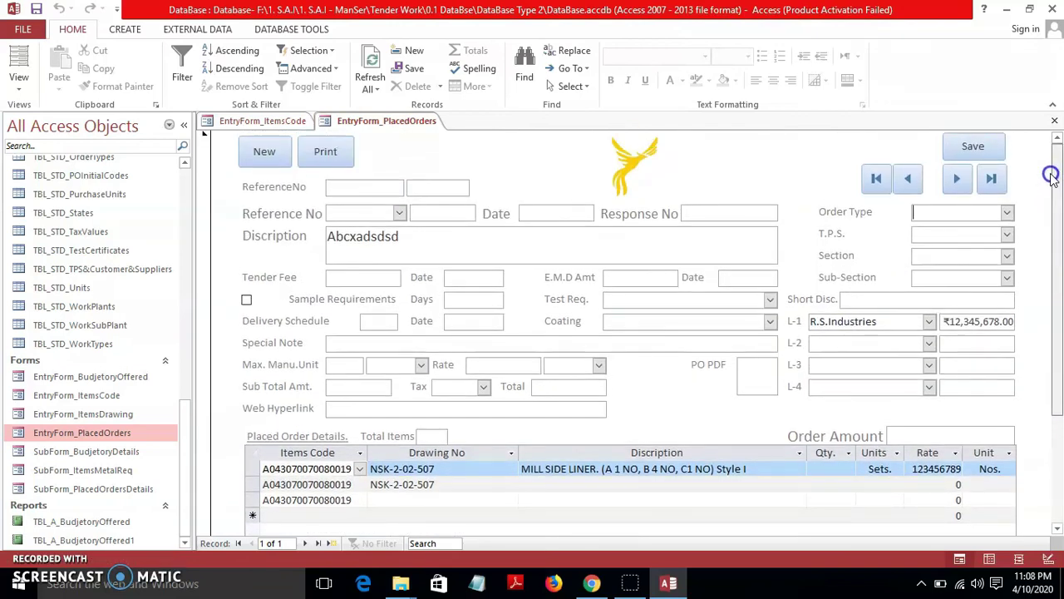
left_click(1052, 121)
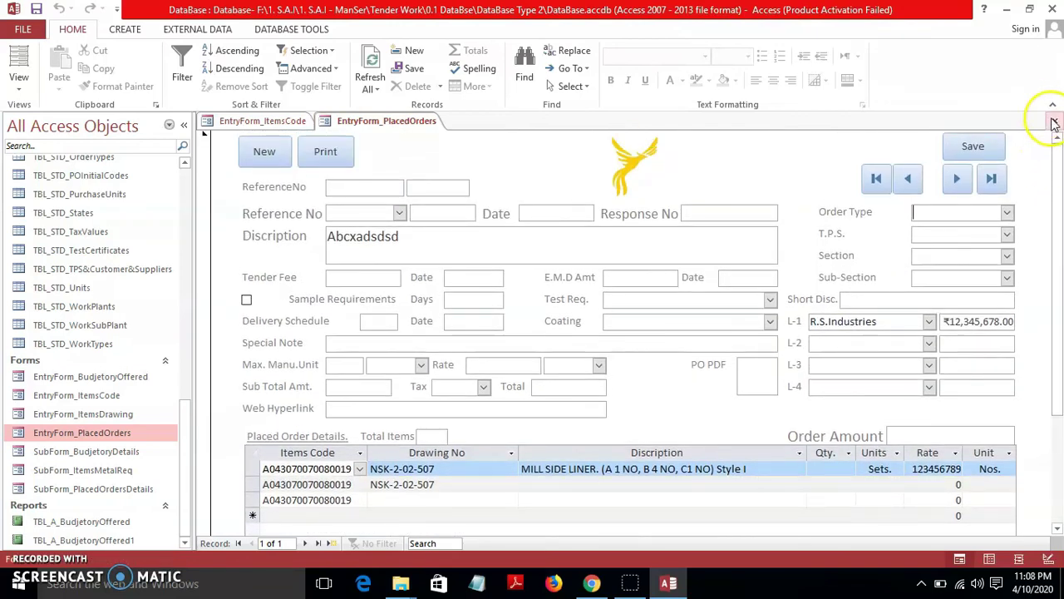
left_click(1052, 123)
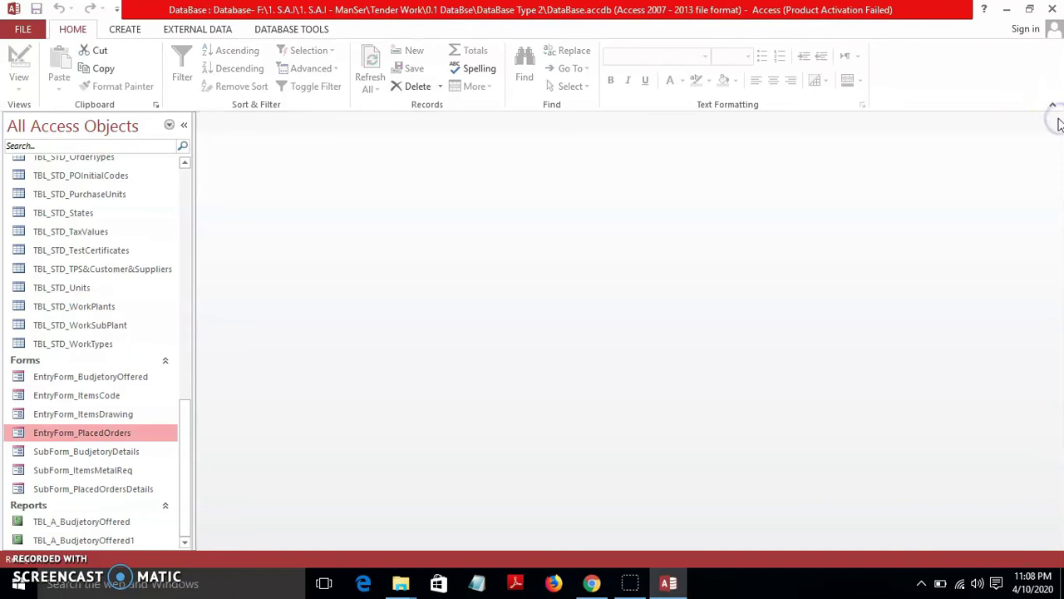
Look through the table list, open the TBL_A_BudjetoryOffered table to view its records, and close it
left_click_drag(181, 456, 185, 199)
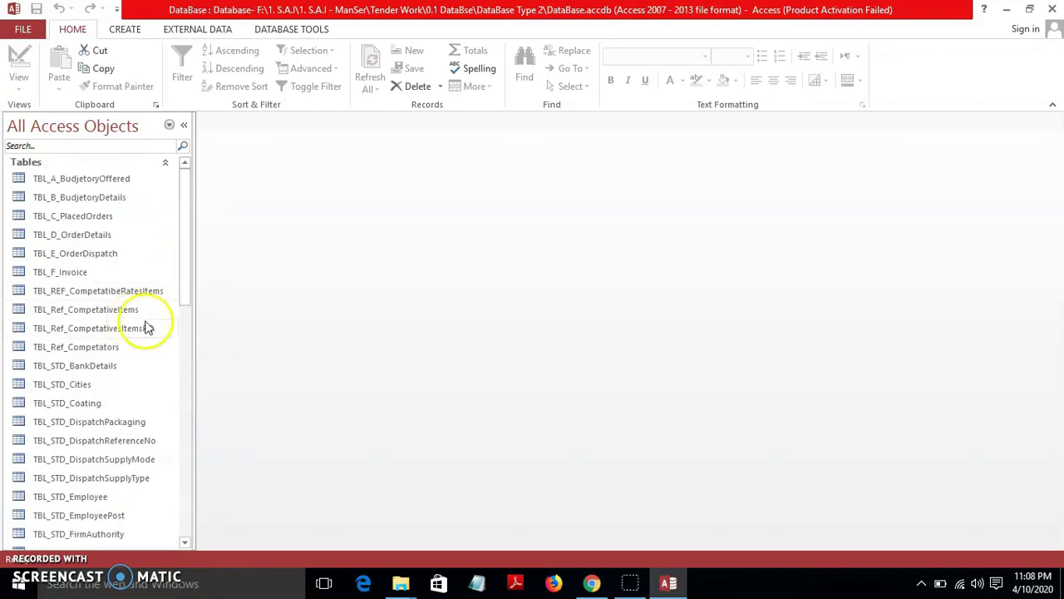
left_click_drag(190, 220, 188, 275)
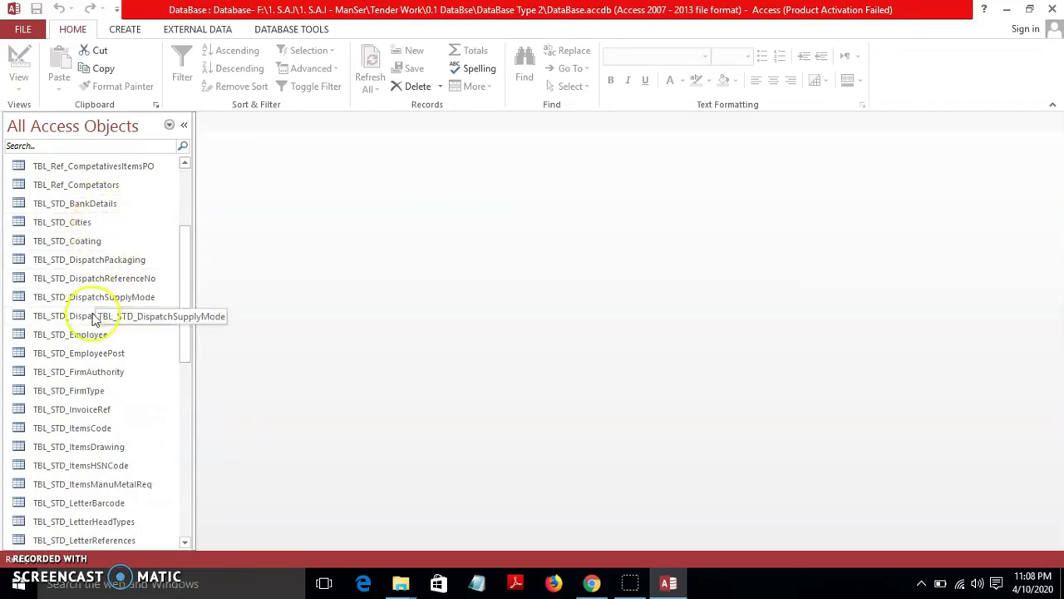
left_click_drag(184, 258, 185, 171)
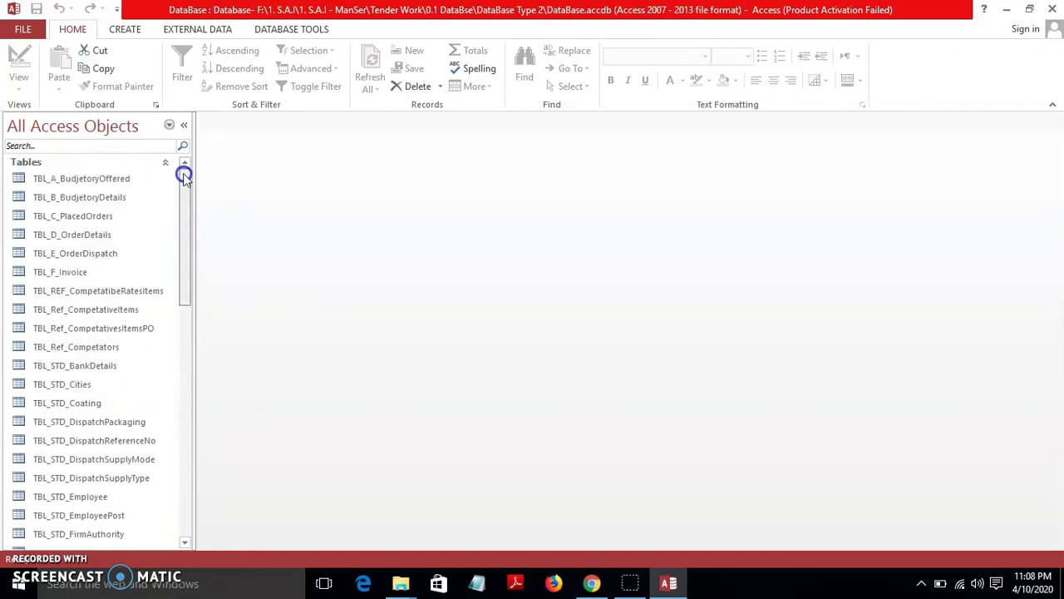
double_click(115, 183)
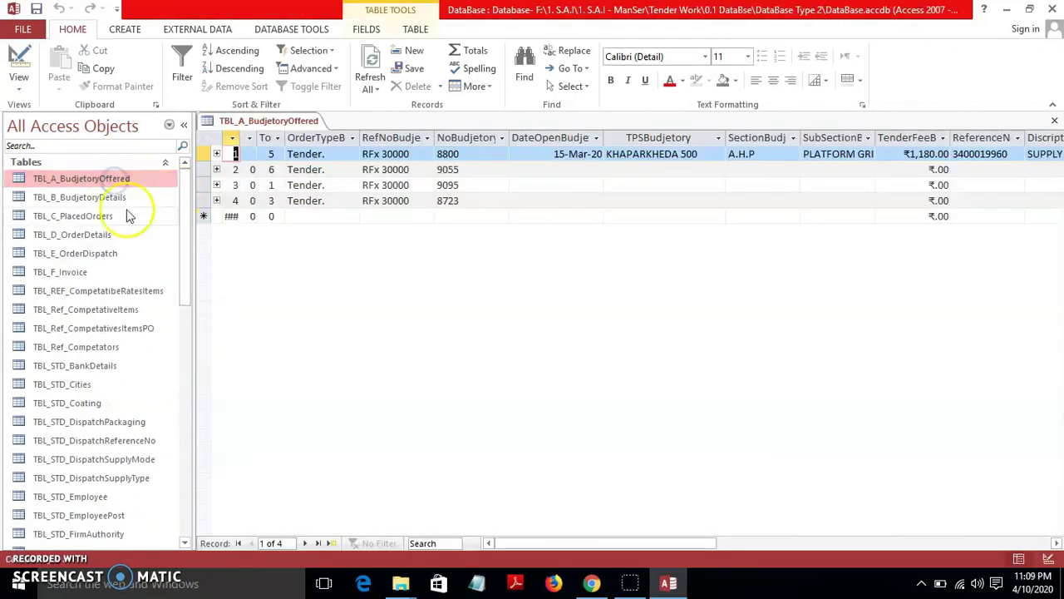
left_click(1054, 121)
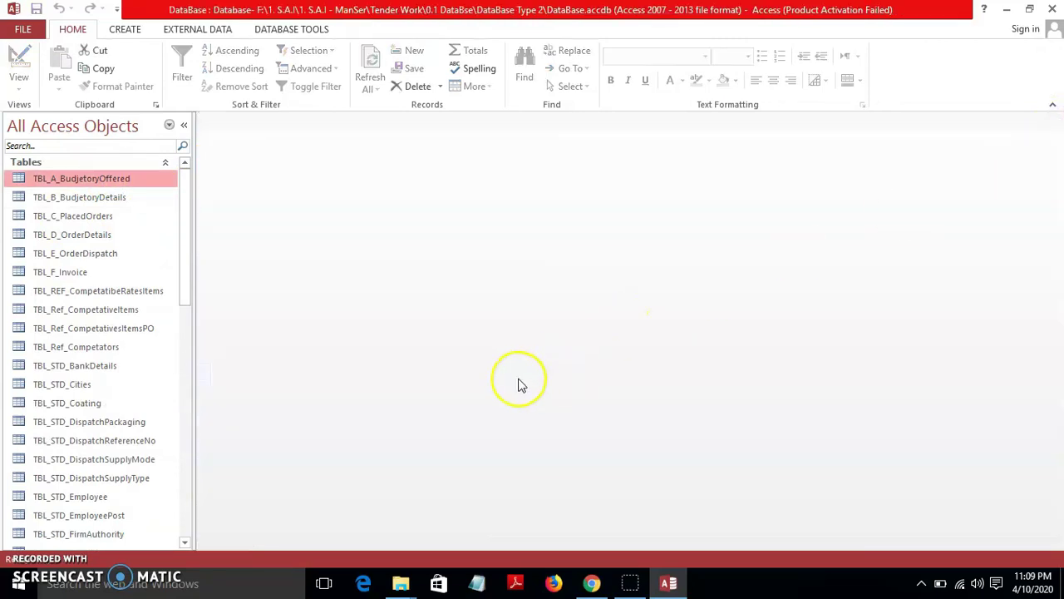
left_click_drag(188, 220, 184, 468)
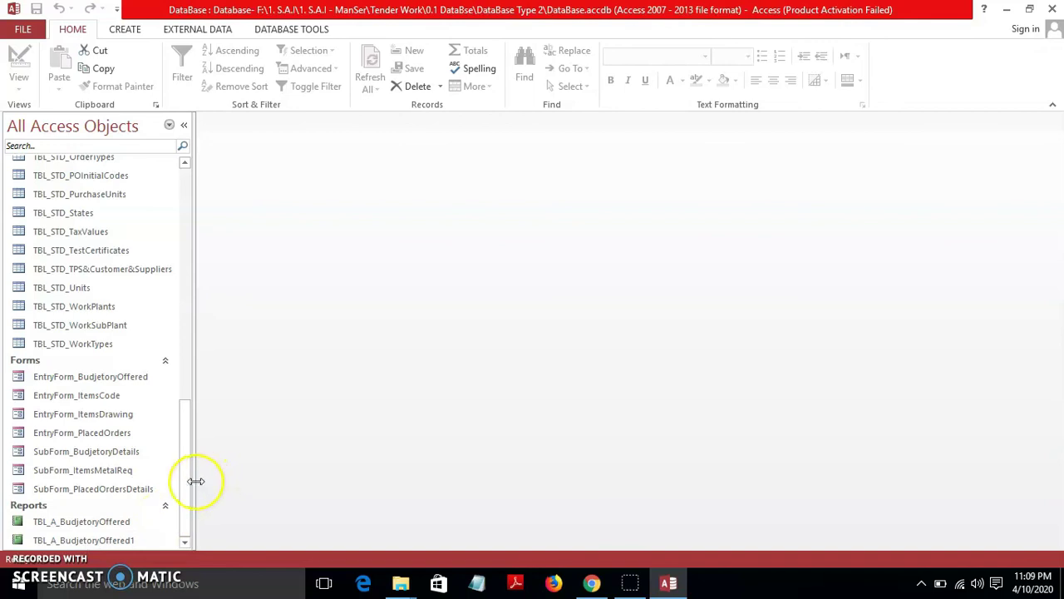
left_click(40, 573)
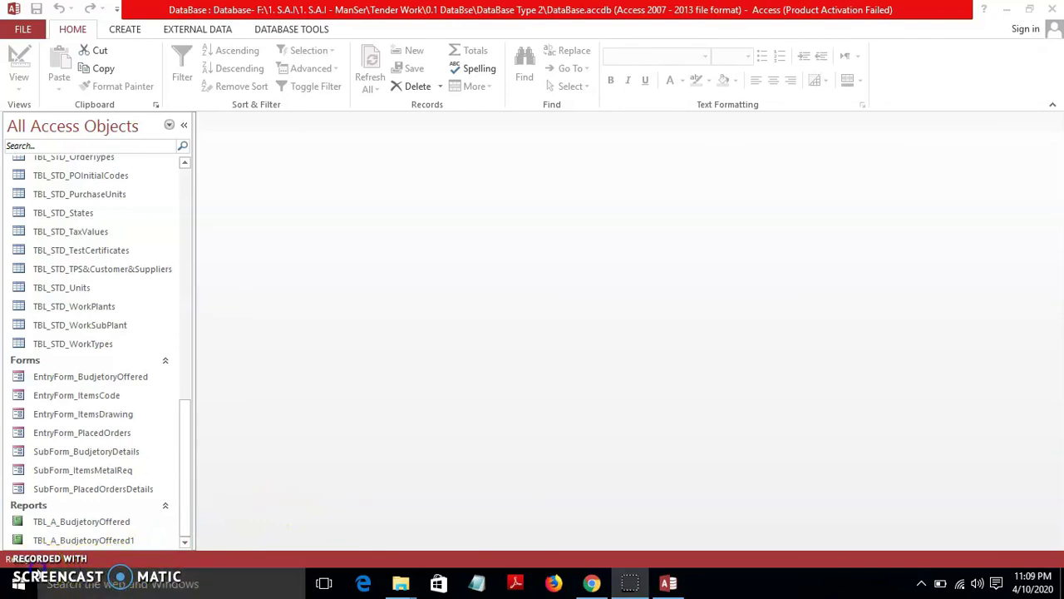